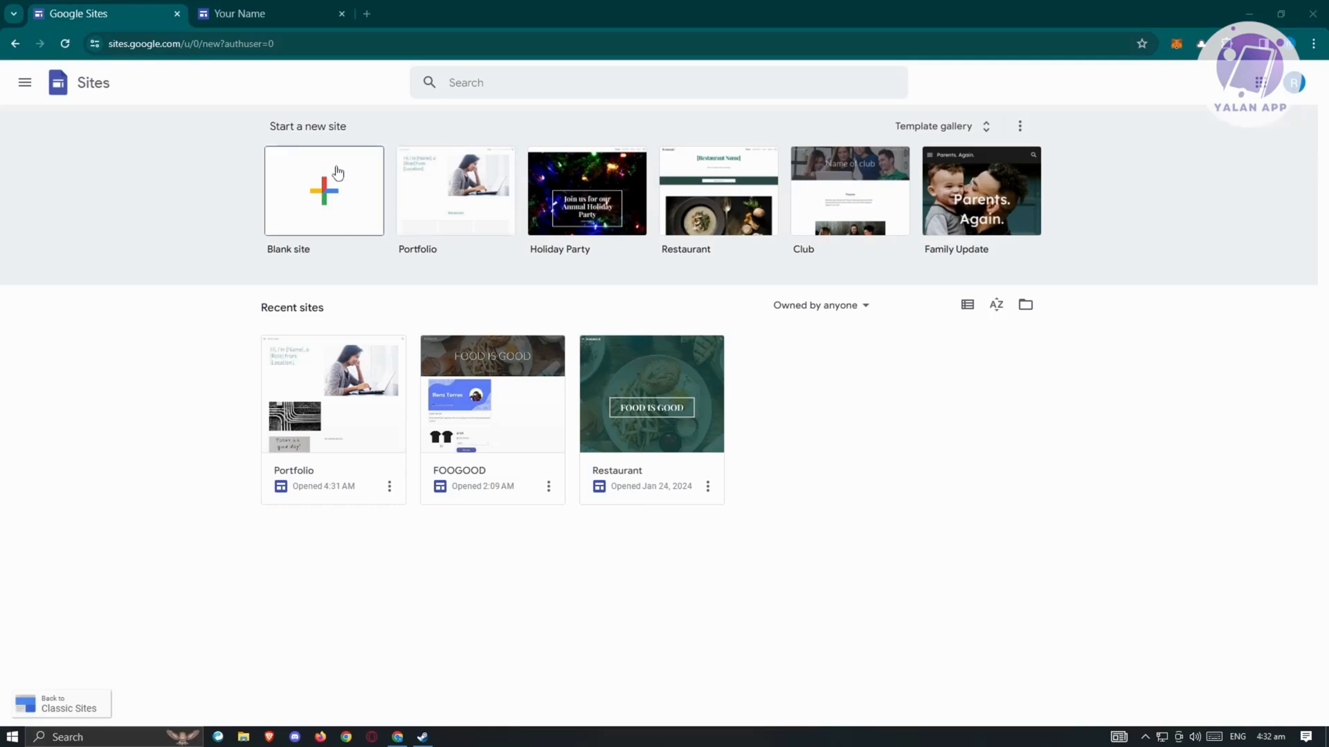
Step: Browse the full template gallery and create a new blank site
left_click(980, 129)
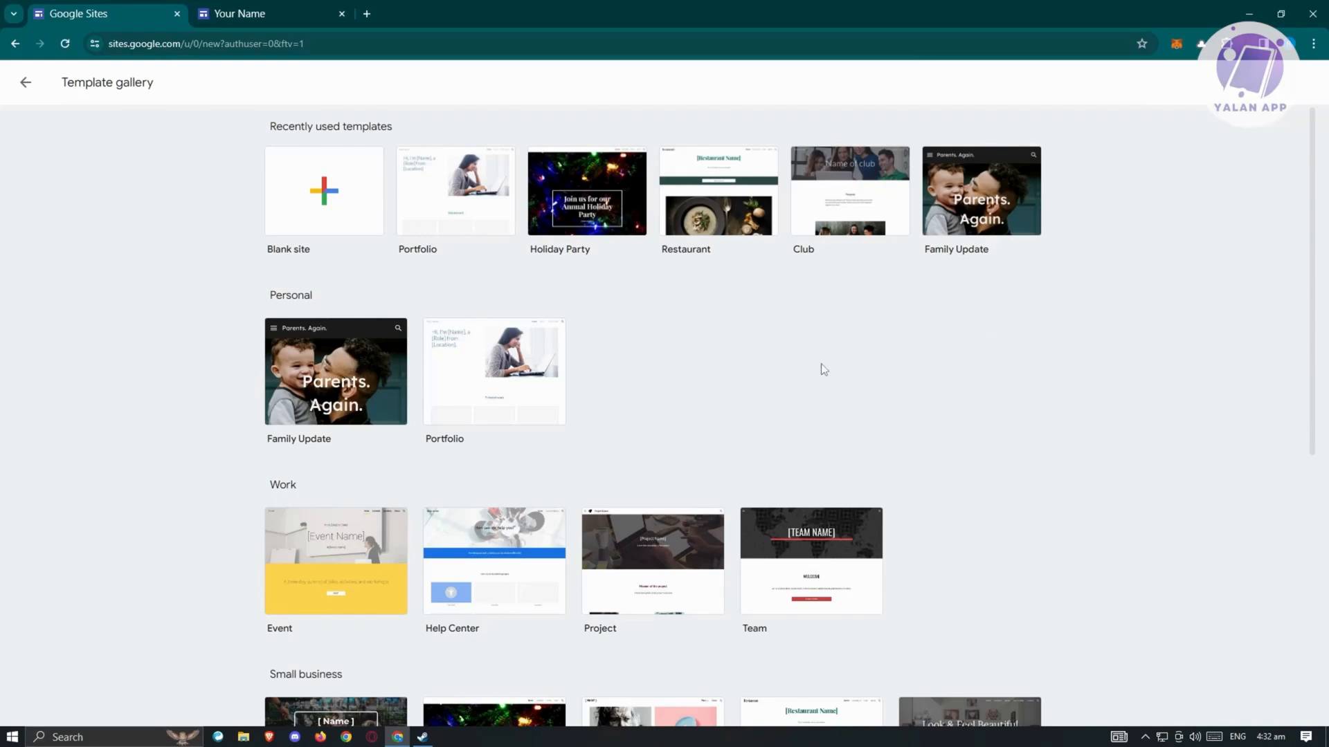
scroll(825, 366, "down", 4)
scroll(897, 380, "down", 2)
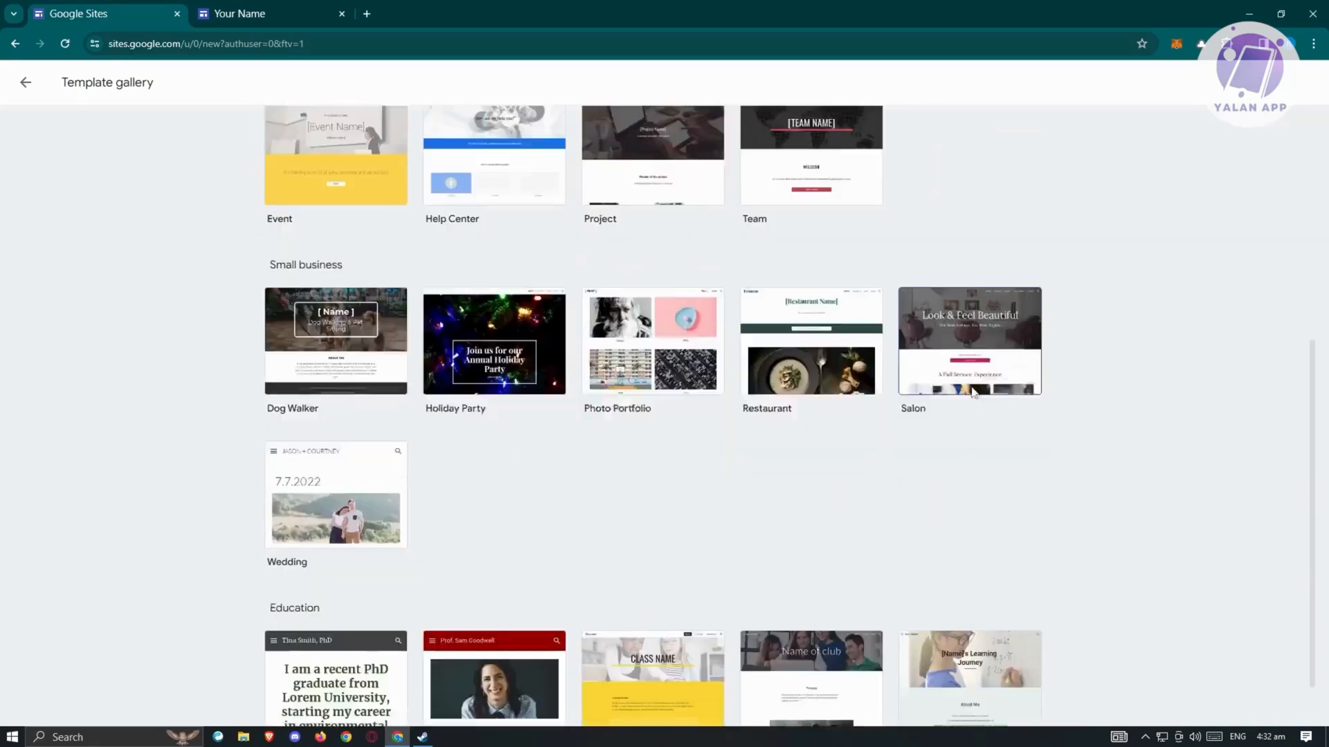
scroll(733, 464, "up", 6)
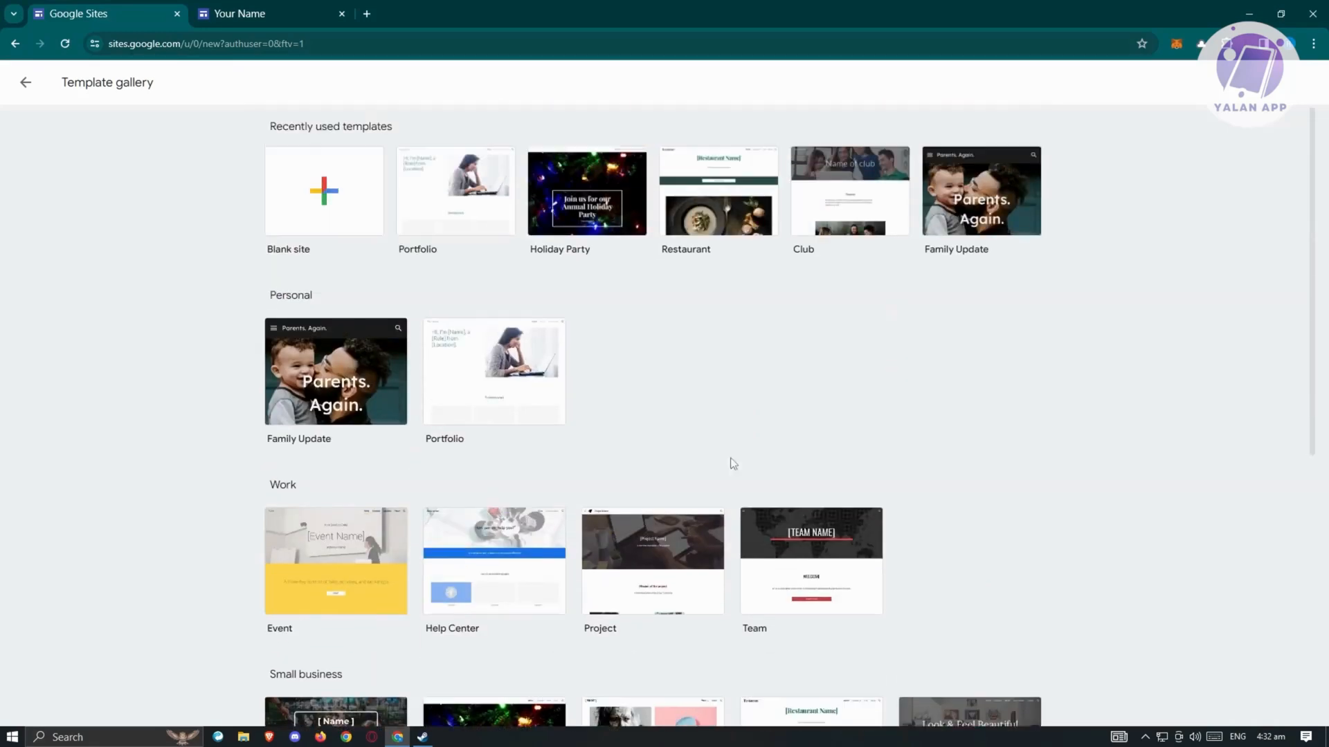
left_click(327, 199)
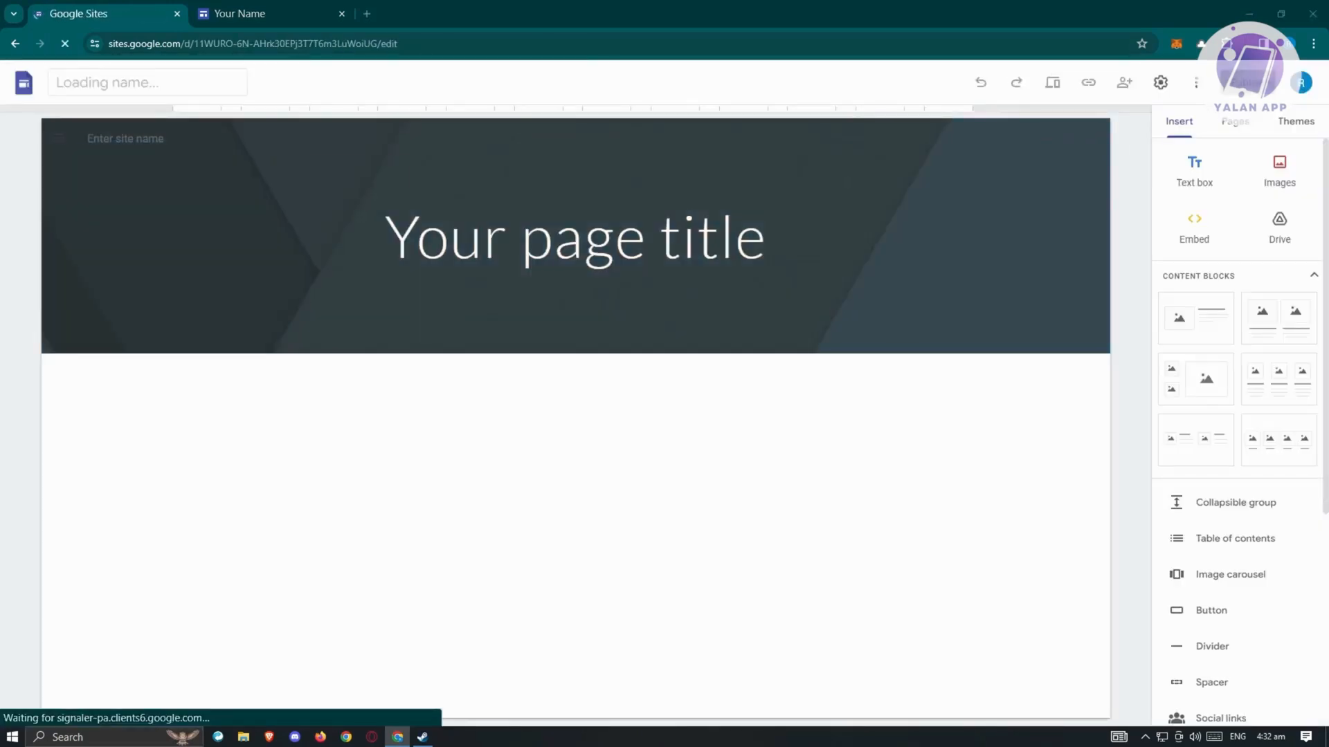
left_click(710, 231)
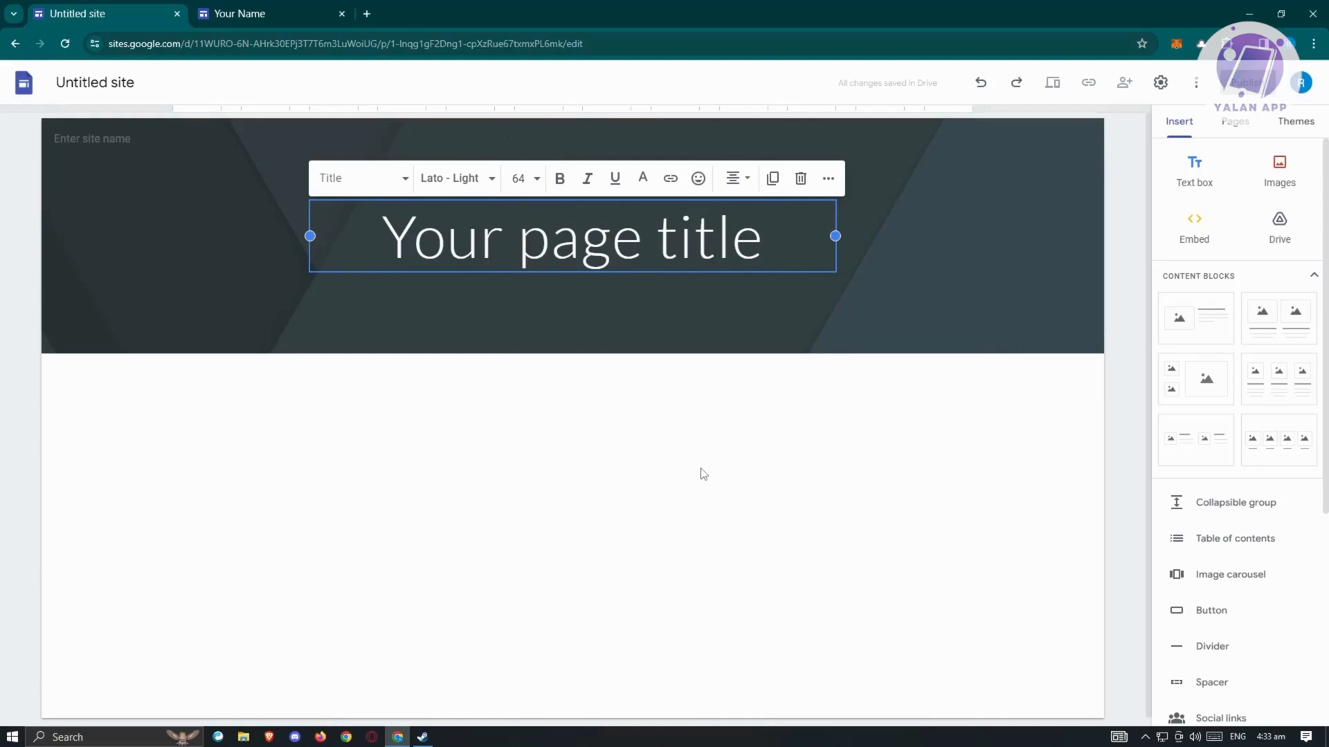
left_click(688, 288)
left_click(676, 238)
left_click_drag(762, 239, 387, 240)
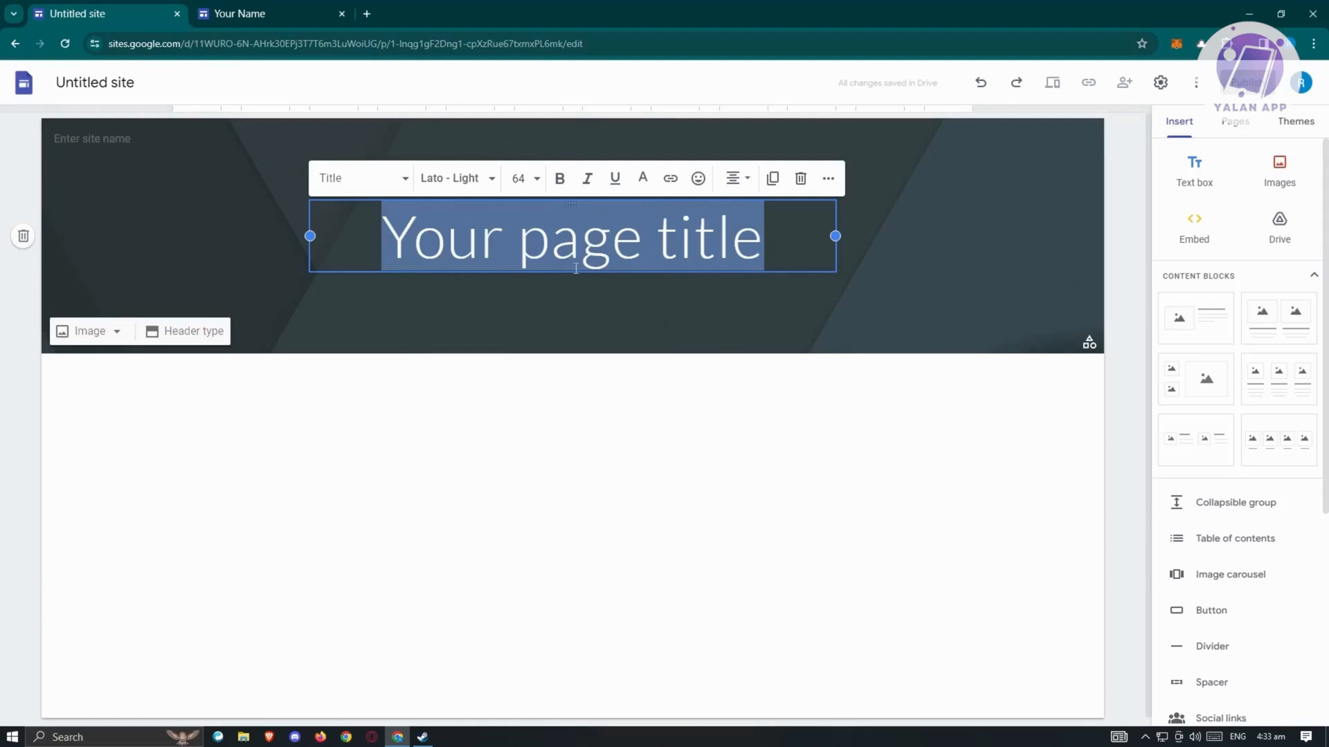
left_click(129, 230)
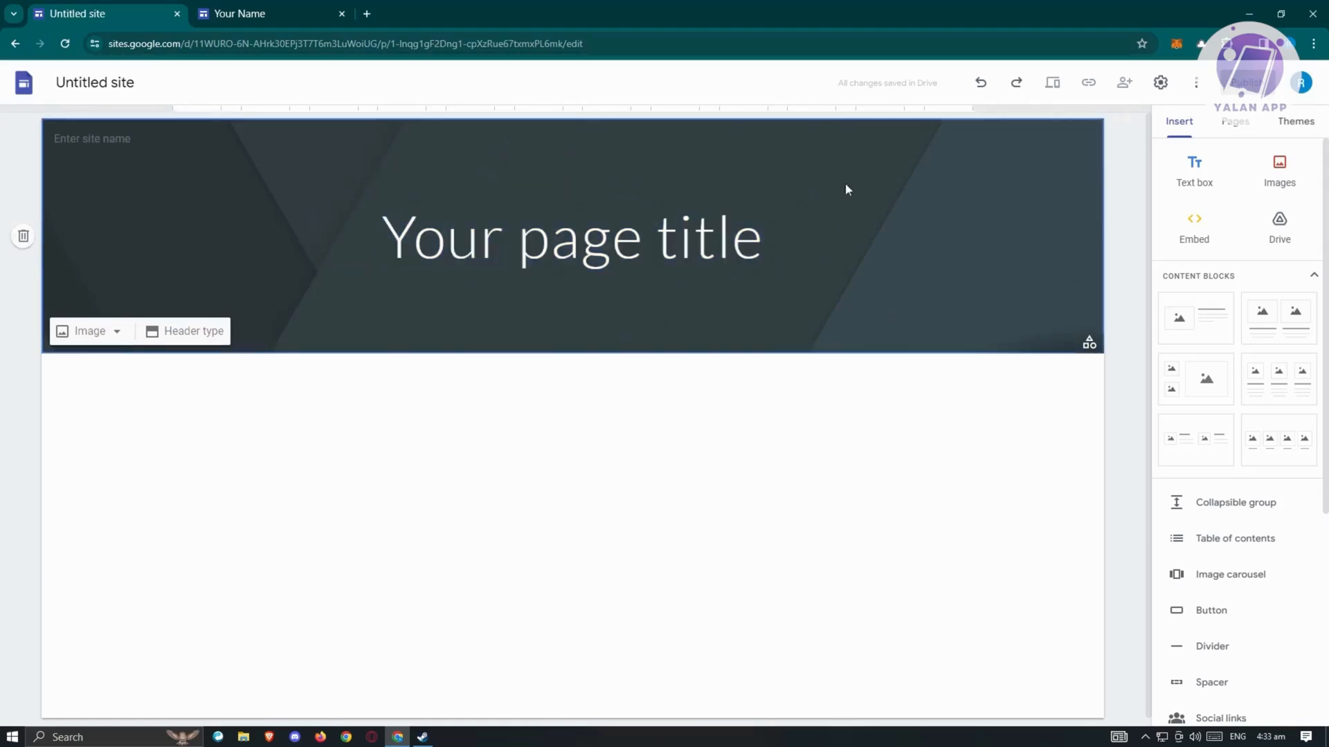
Step: Try the Large banner and Cover header types and restore the Banner type
left_click(184, 332)
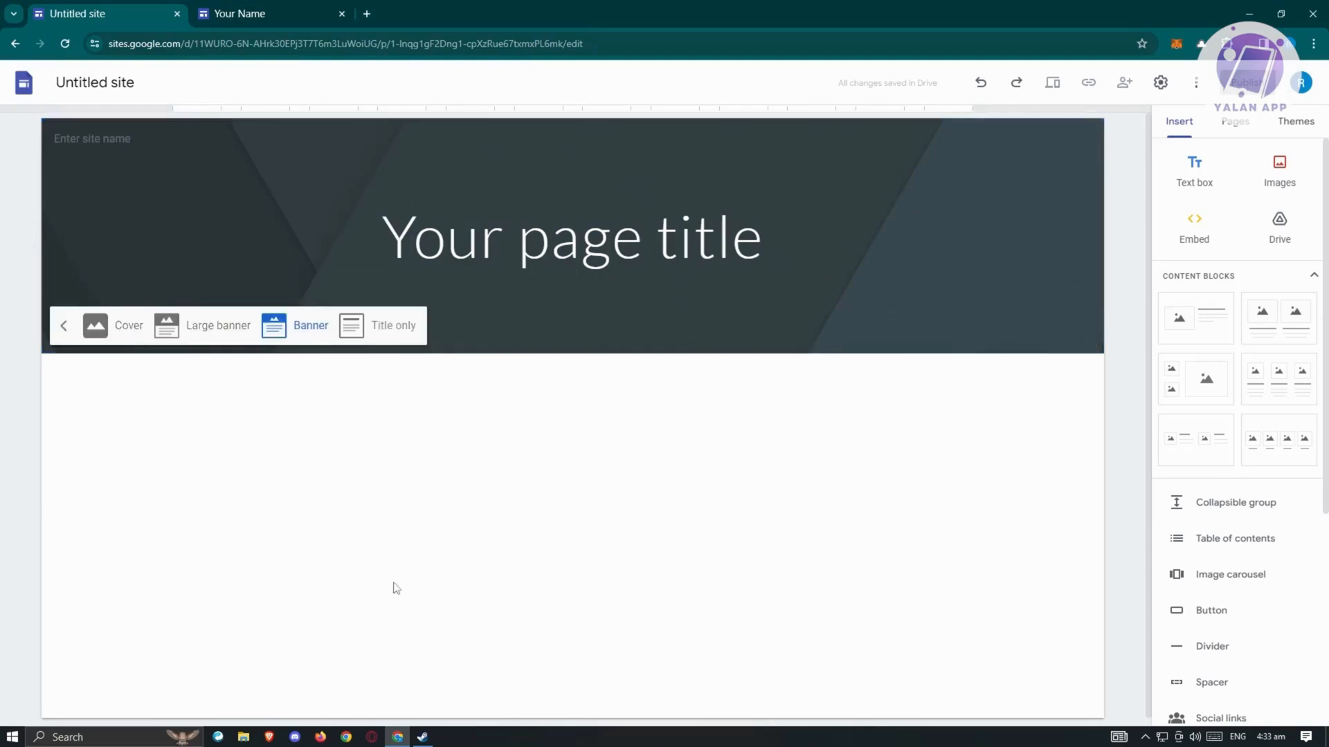
left_click(201, 328)
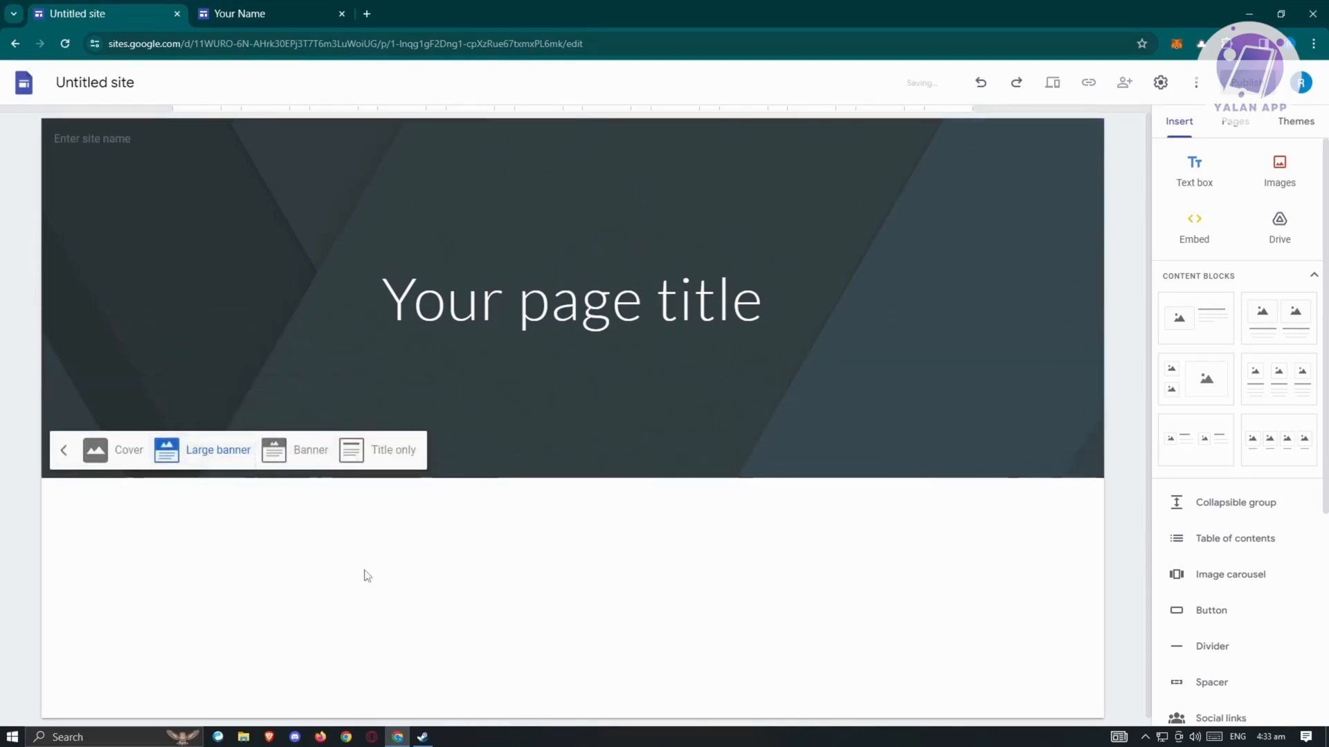
left_click(97, 450)
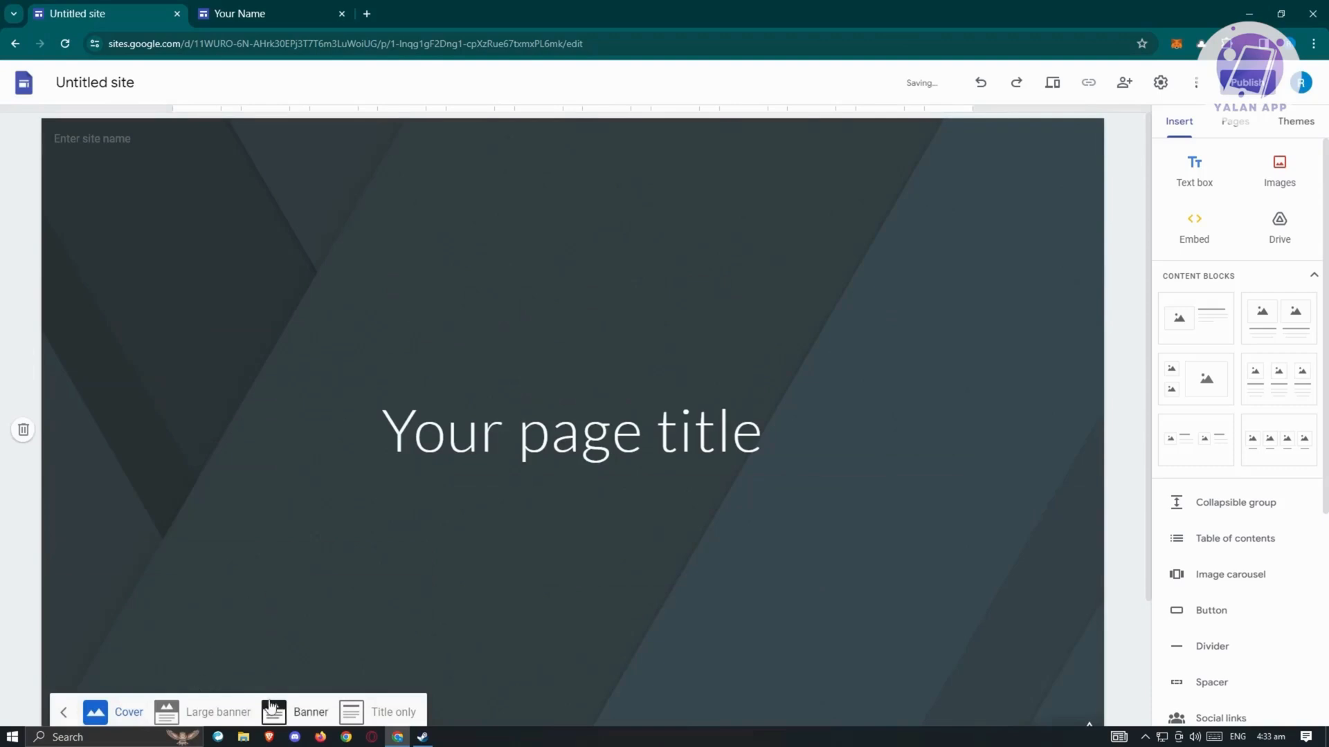
left_click(291, 714)
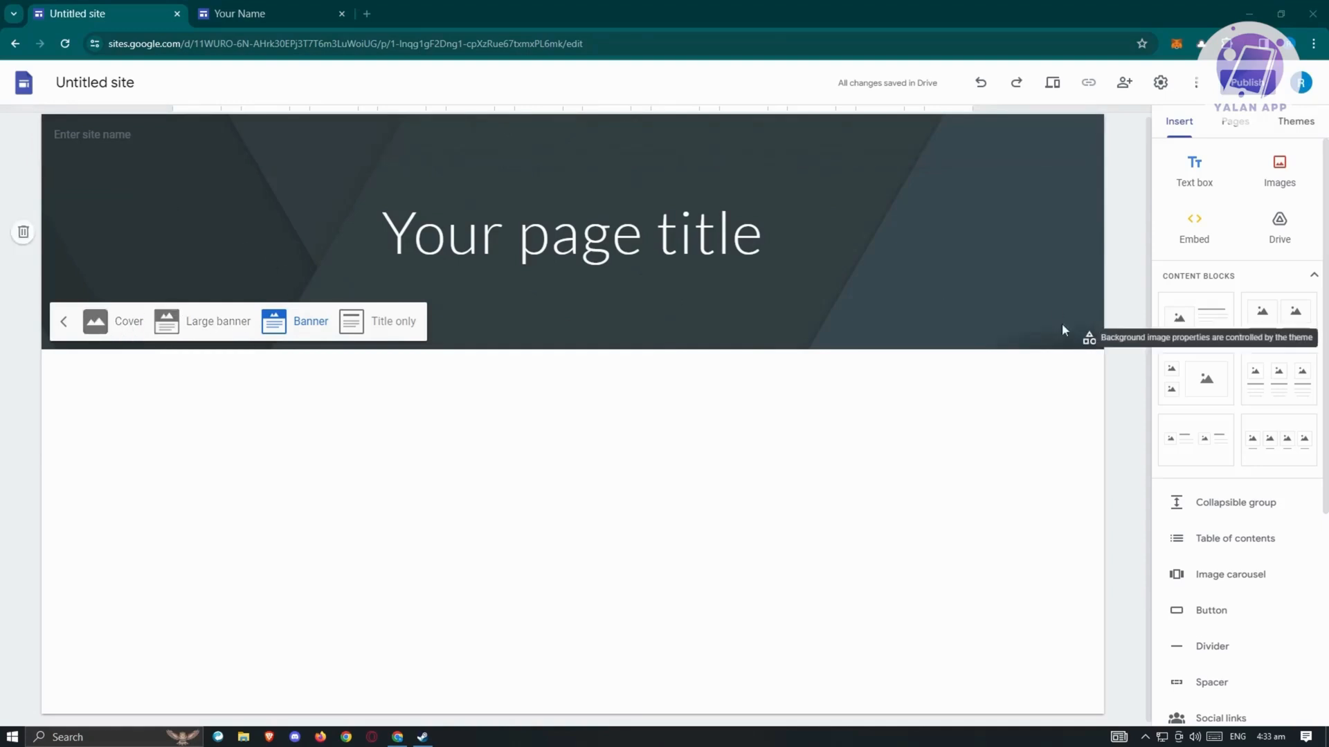
left_click(1023, 315)
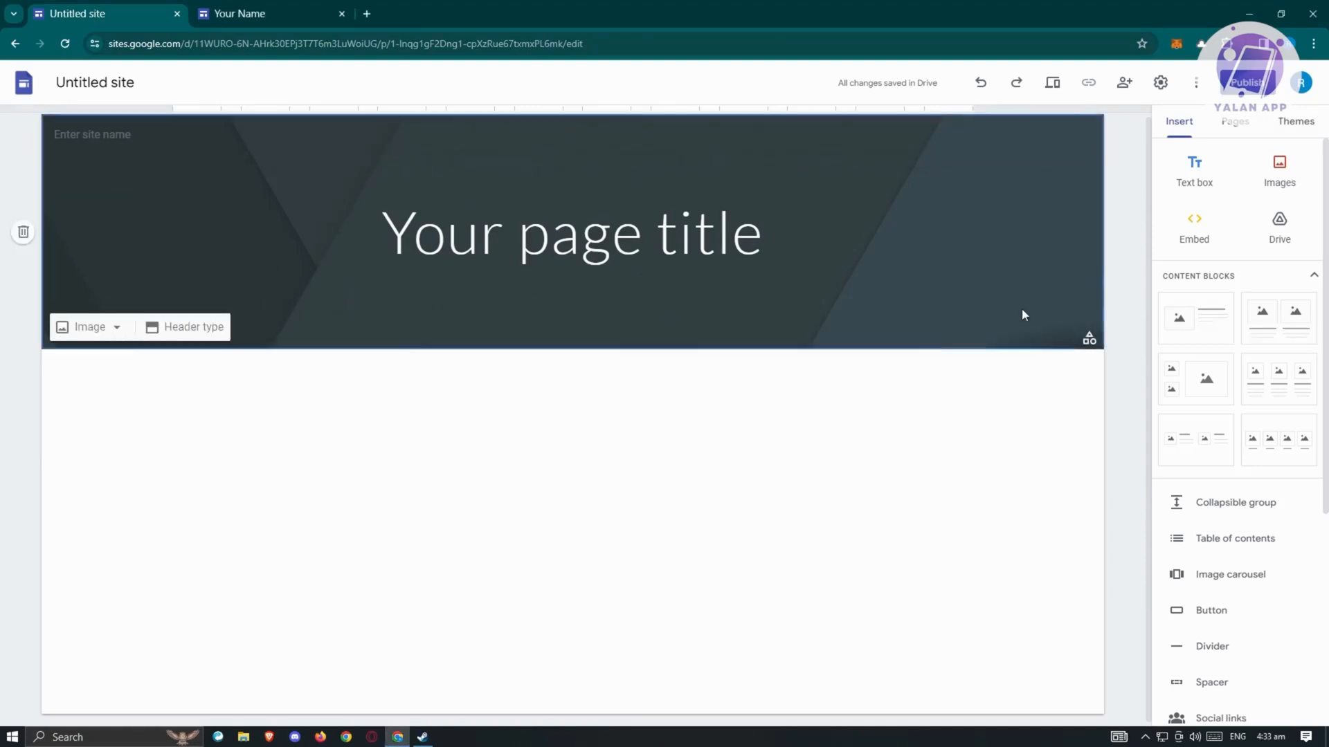
Step: Open the theme settings from the header background and review the themes created by Google
left_click(1091, 340)
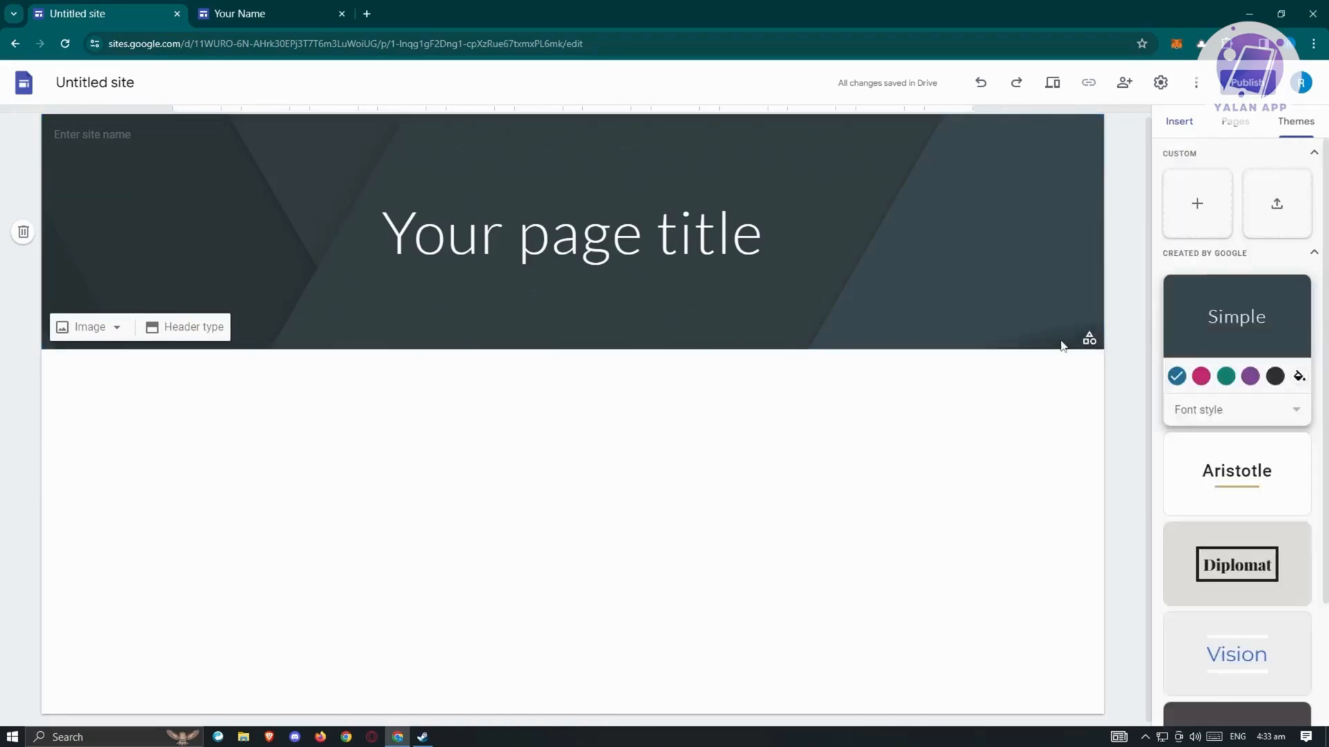
scroll(1255, 326, "down", 1)
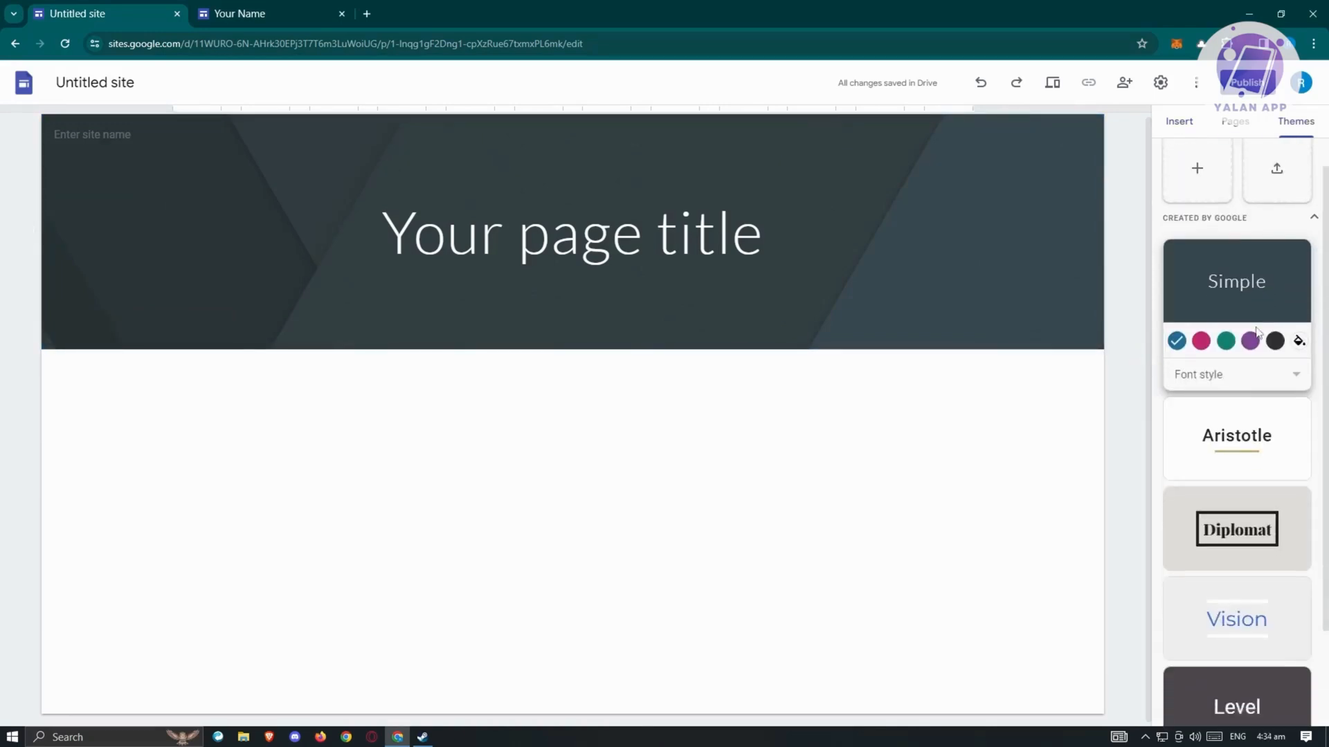
scroll(1257, 332, "down", 1)
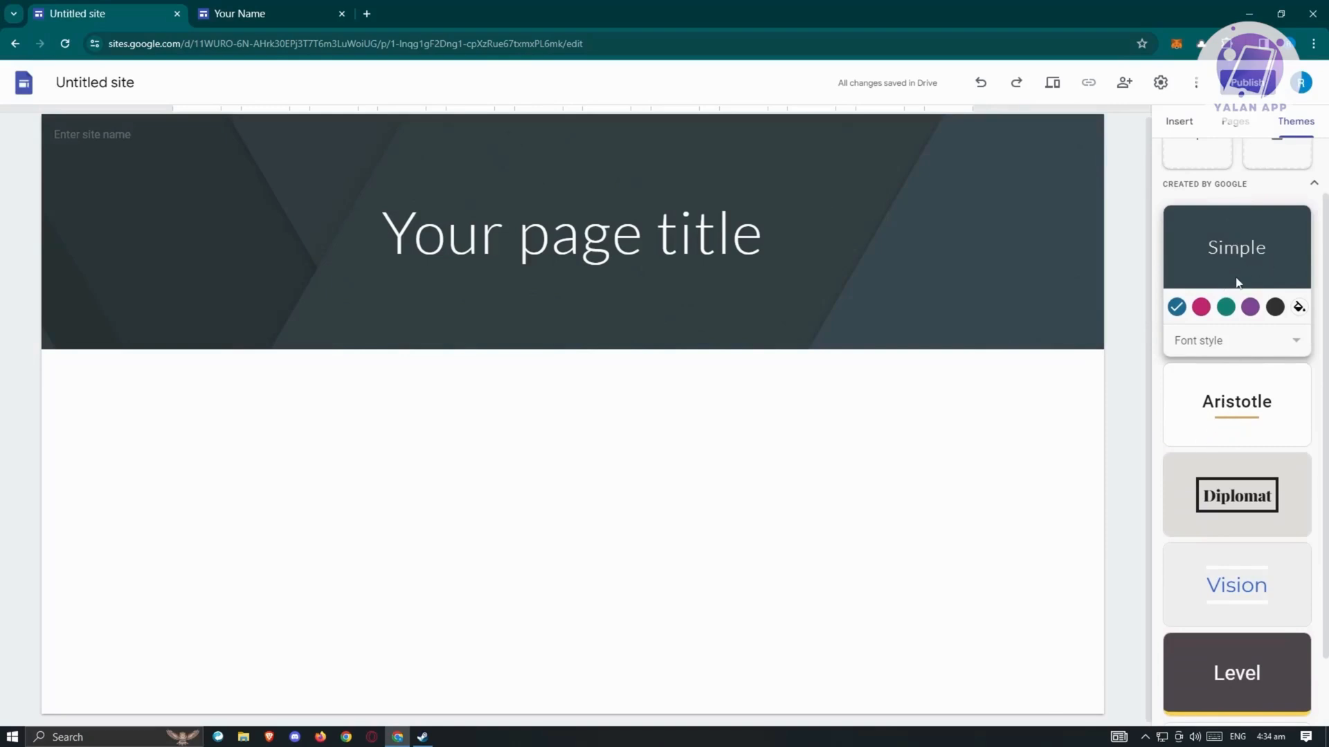
scroll(1246, 252, "down", 2)
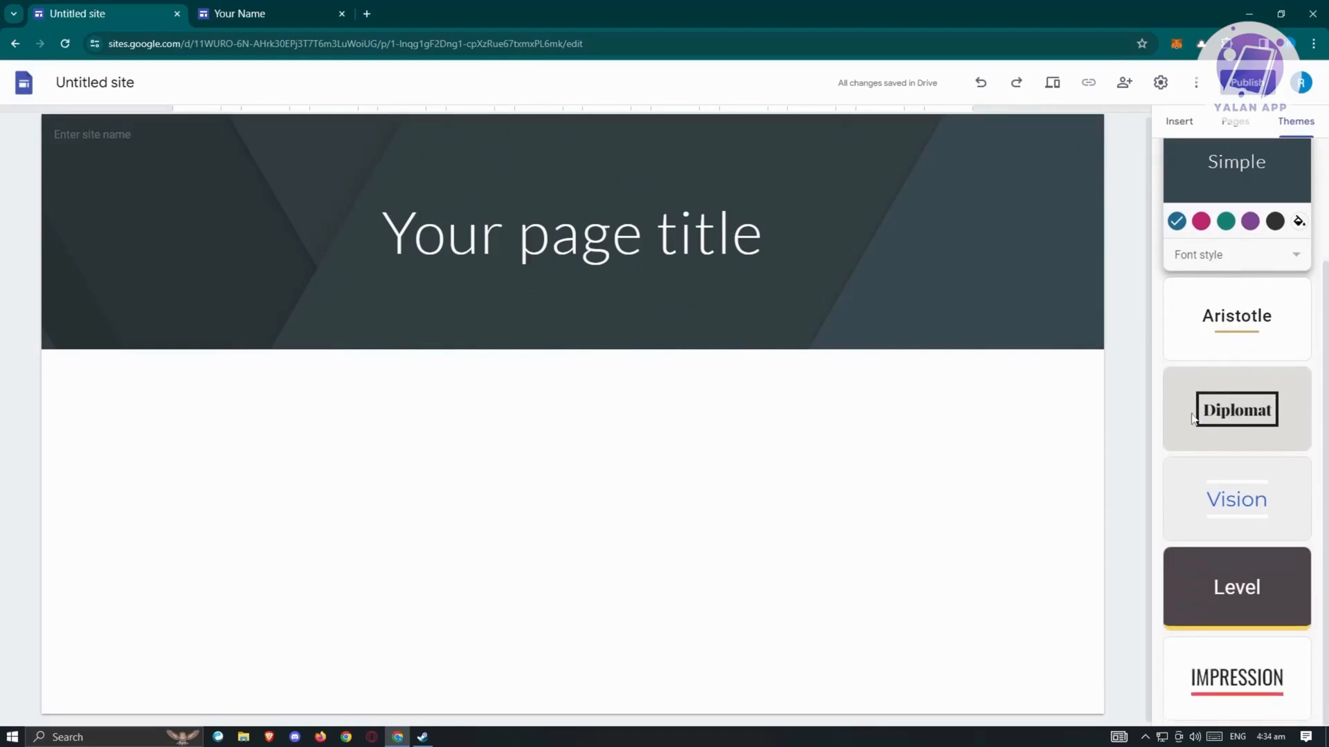
Step: Upload pexels-energepiccom-288478.jpg from the Downloads folder as the header background image
mouse_move(462, 164)
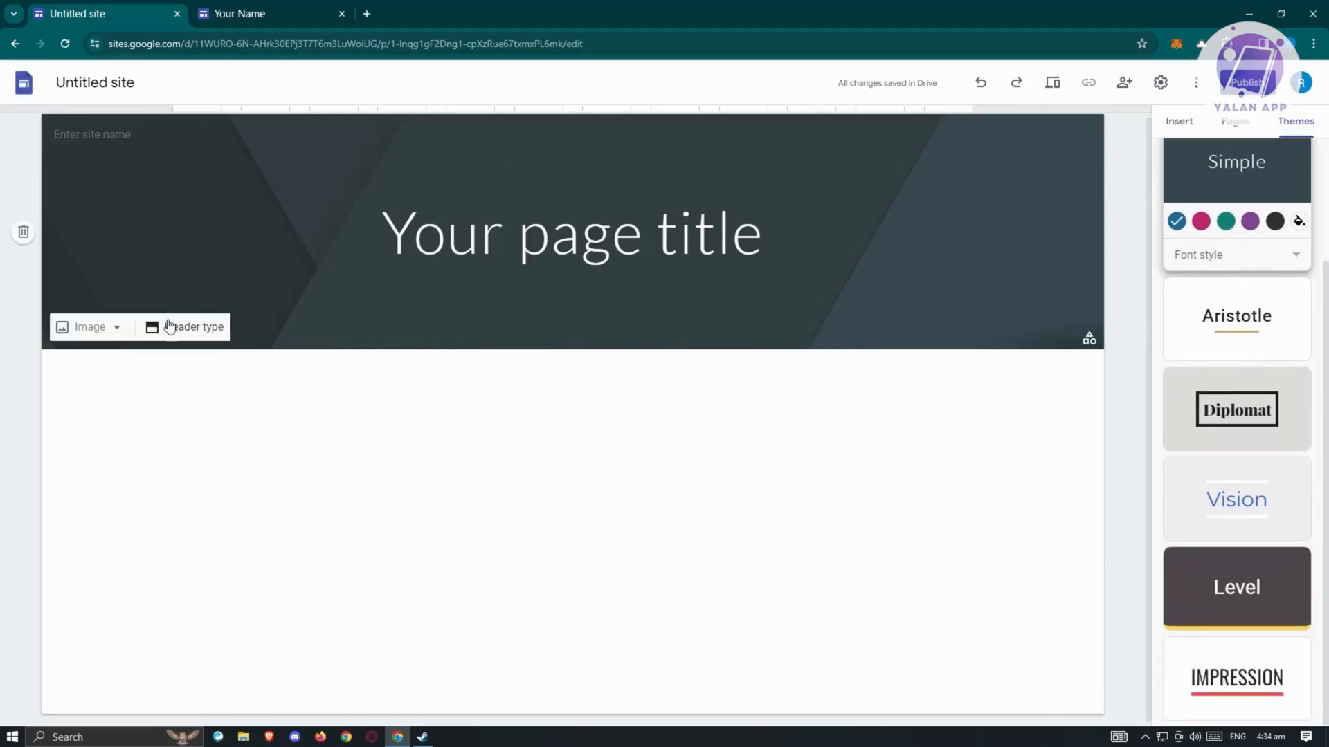
left_click(103, 331)
left_click(116, 391)
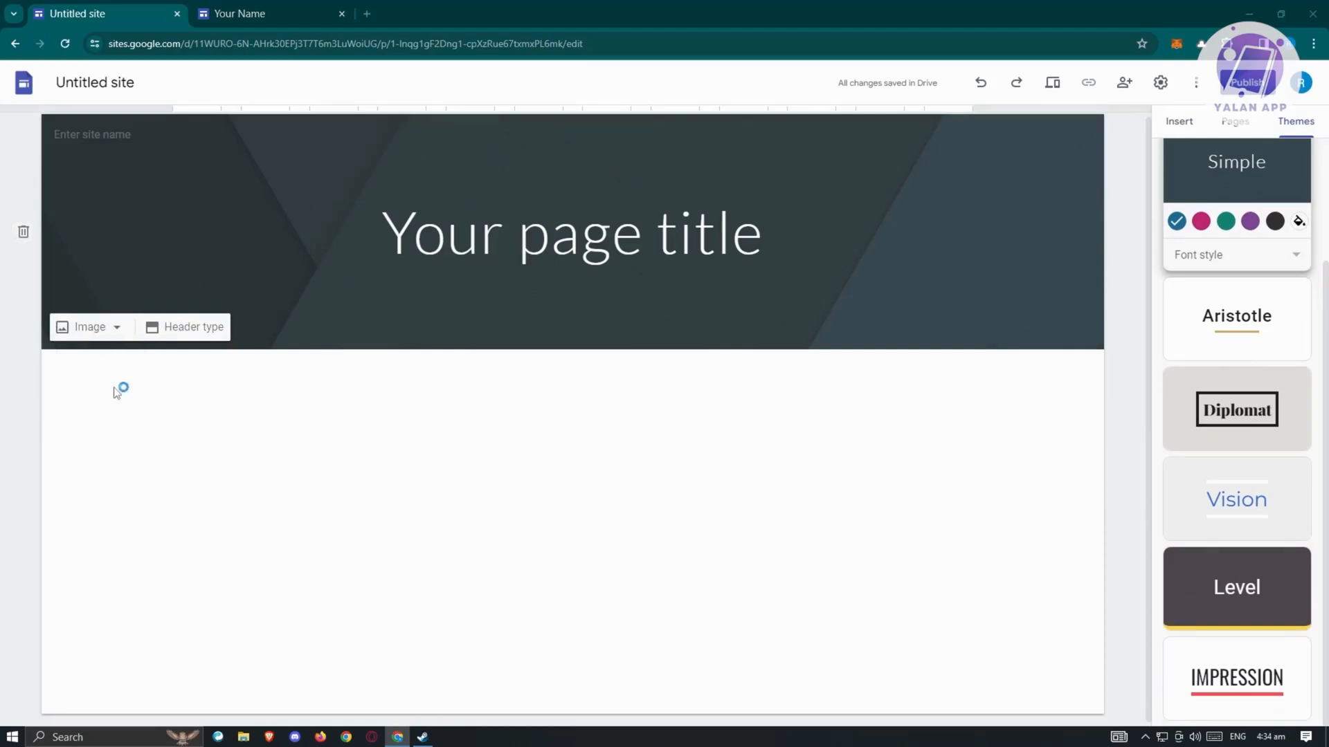
scroll(458, 235, "down", 3)
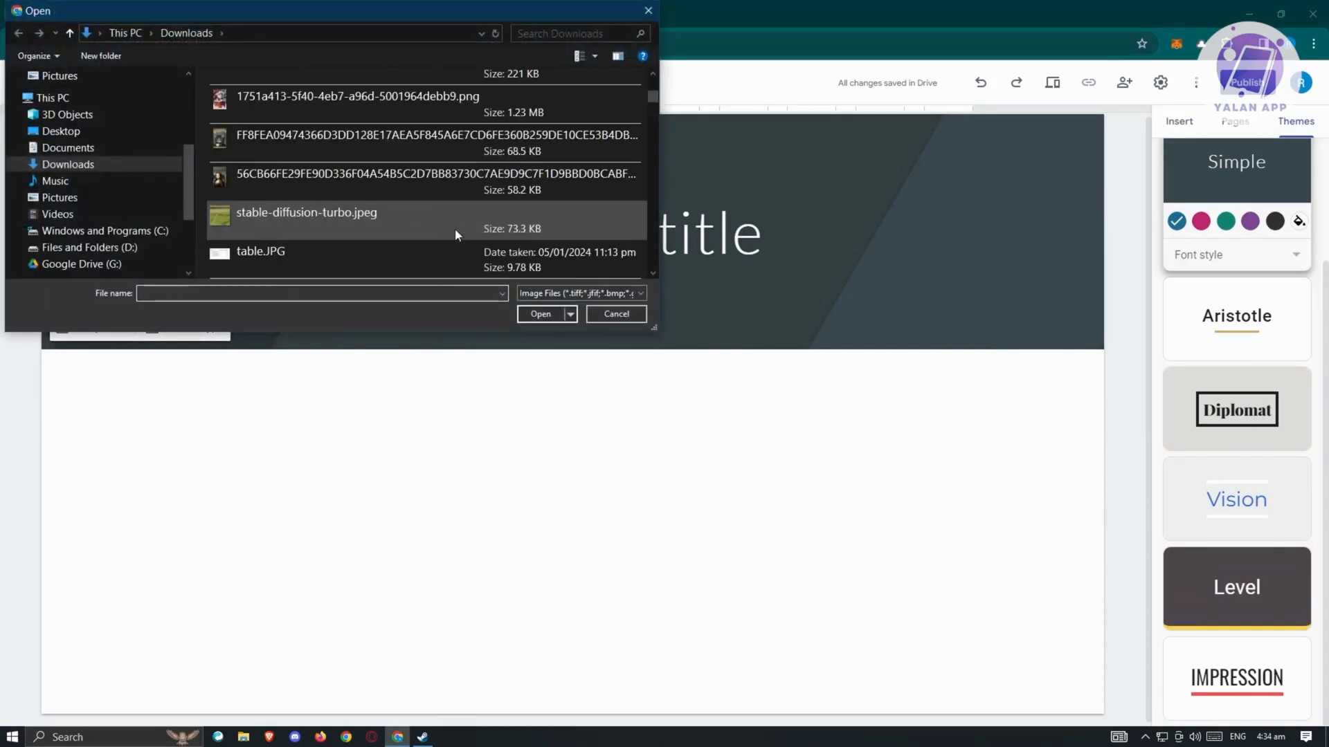
scroll(454, 234, "down", 5)
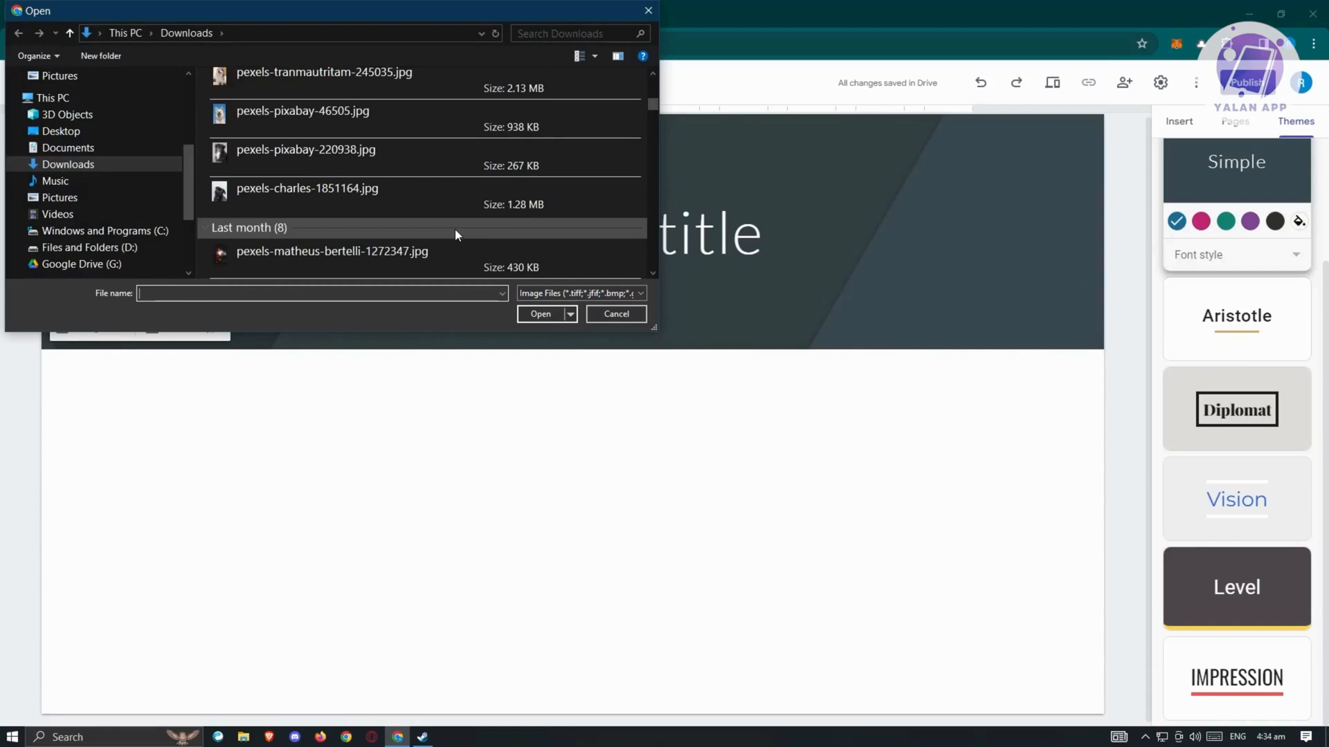
scroll(413, 160, "down", 3)
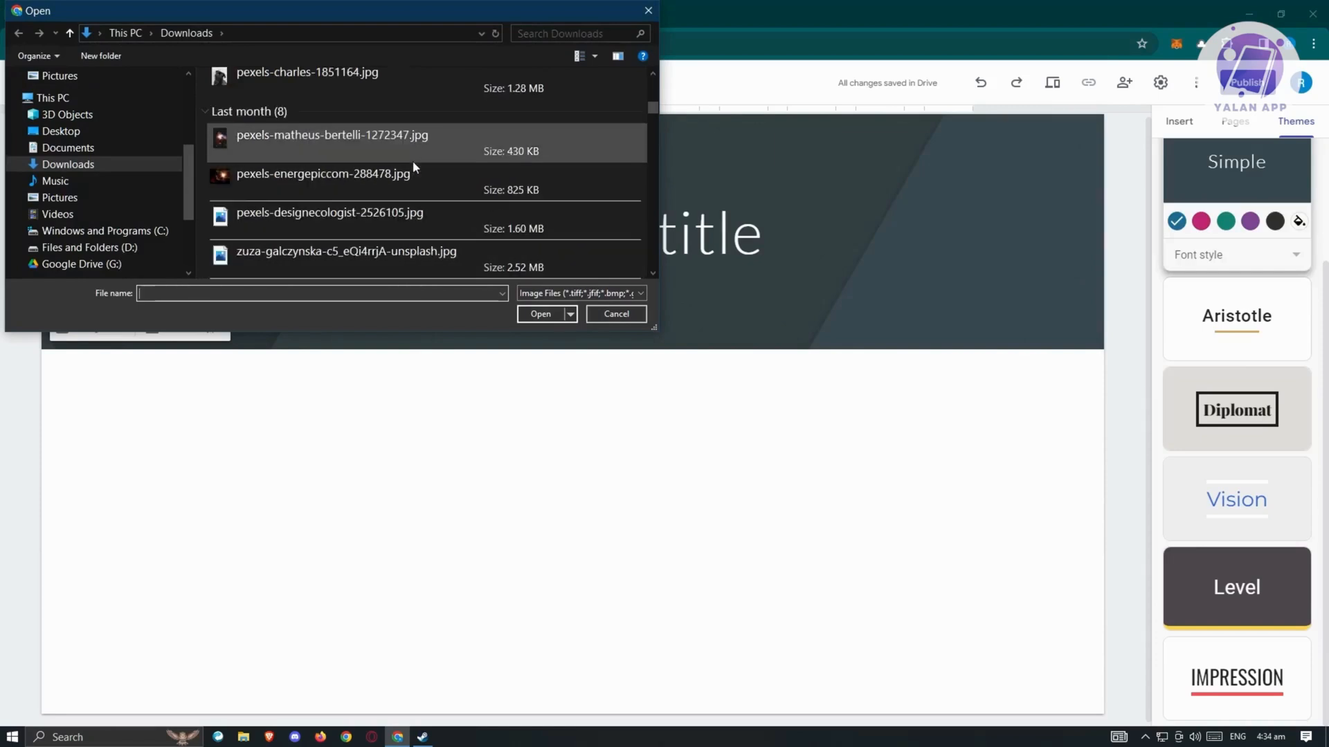
scroll(412, 161, "down", 4)
scroll(380, 207, "up", 6)
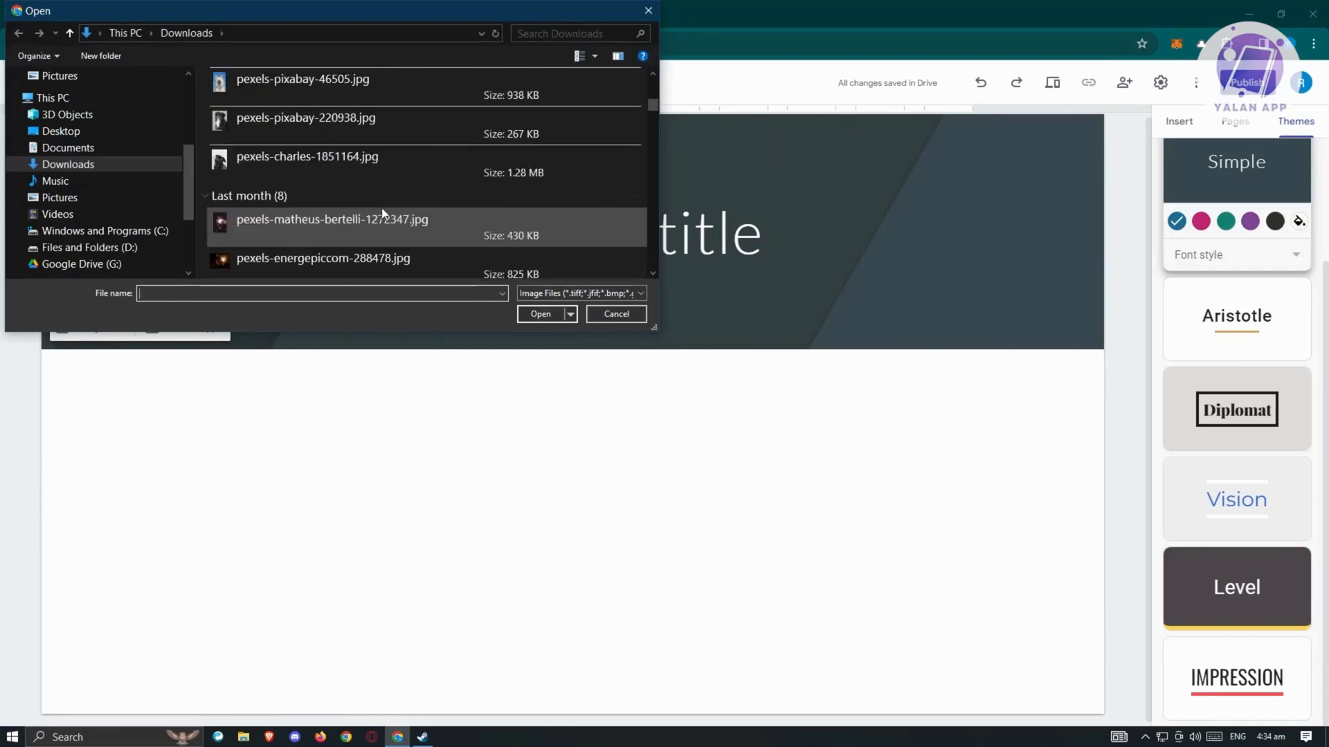
left_click(374, 222)
left_click(303, 263)
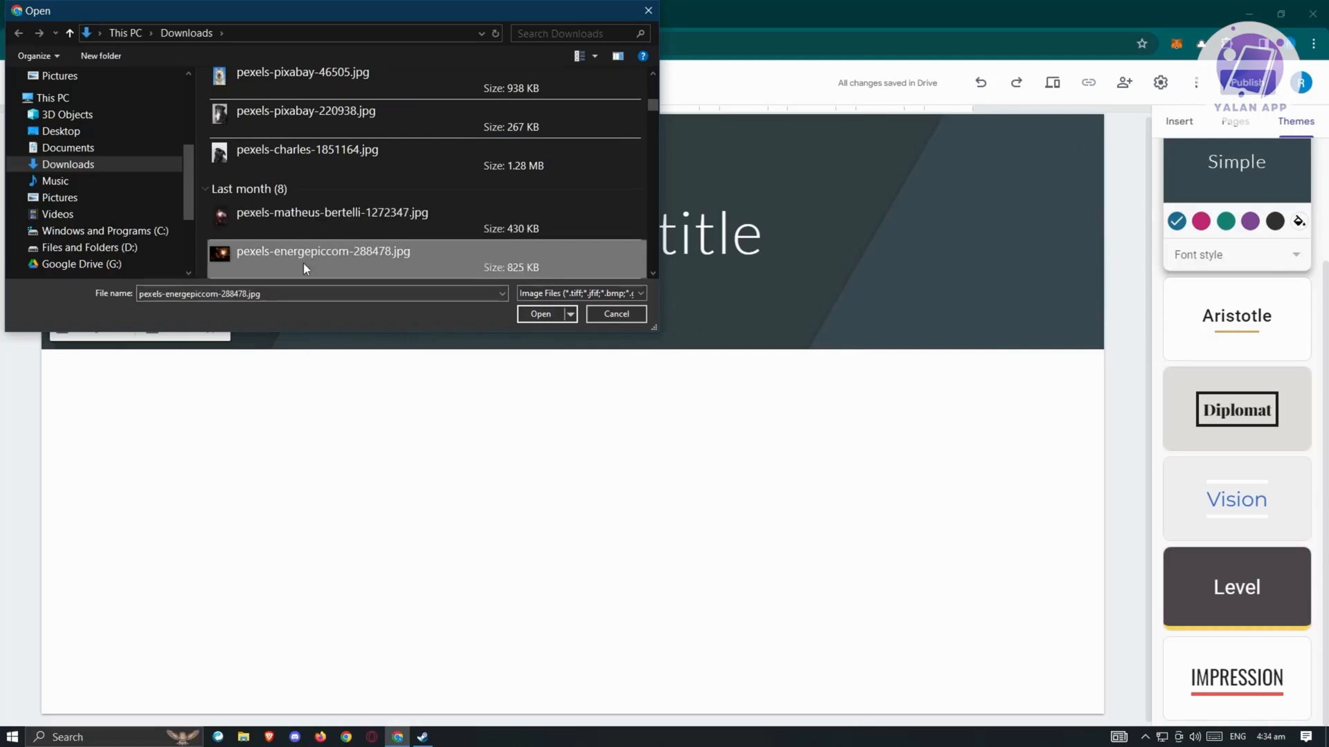
left_click(540, 313)
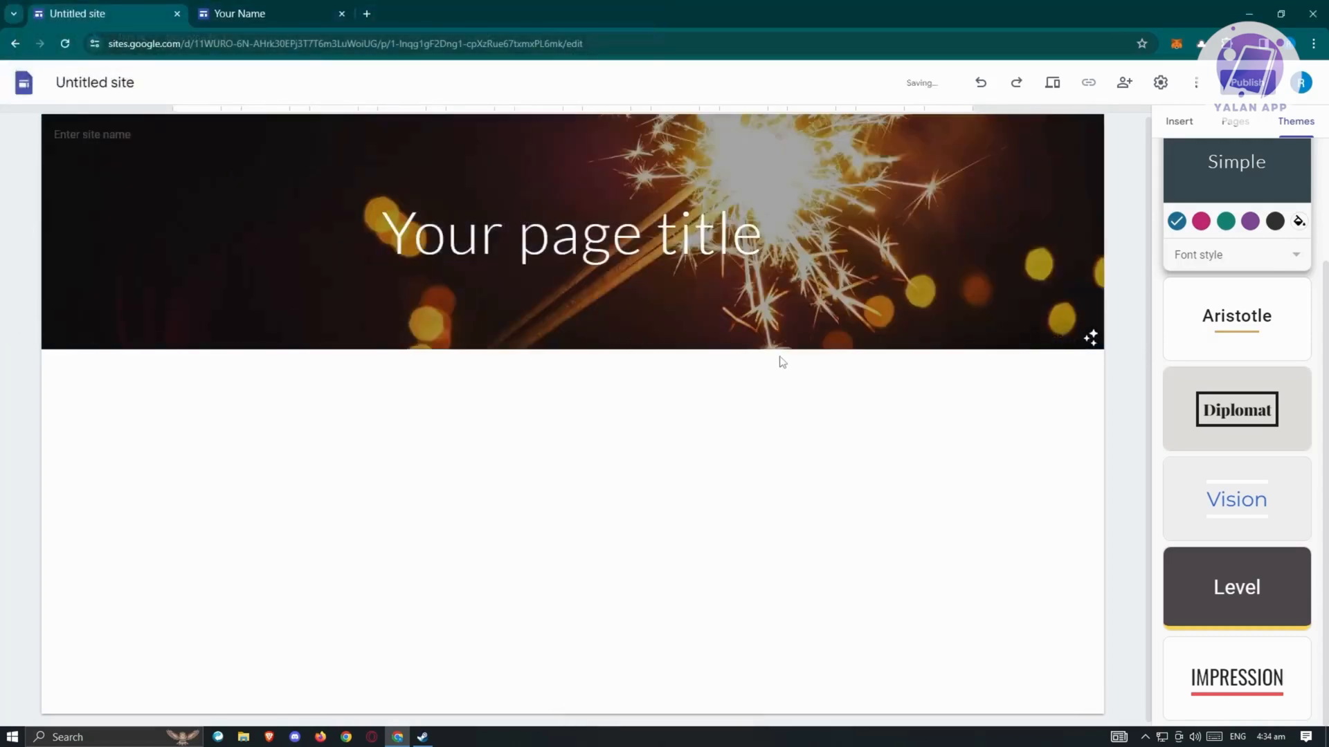
Step: Examine the text style, font and font size choices available for the page title
left_click(636, 240)
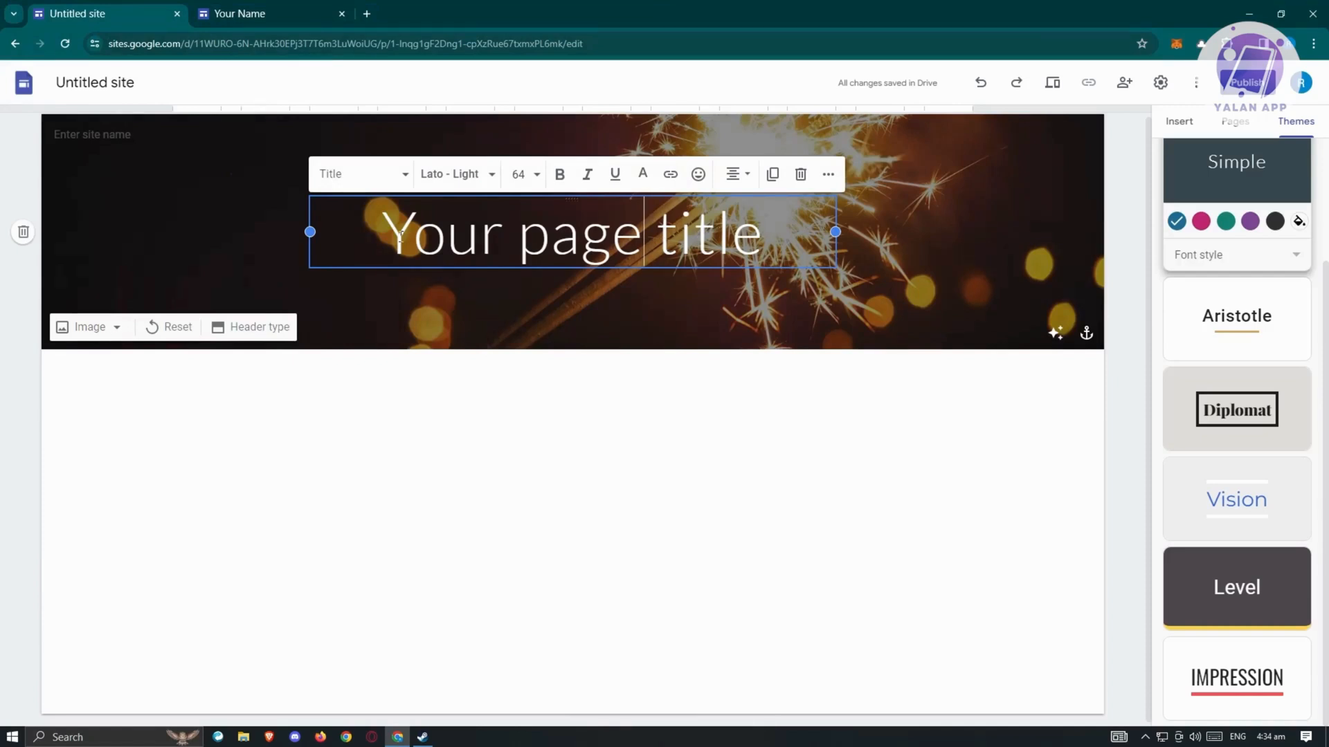
left_click_drag(400, 236, 802, 242)
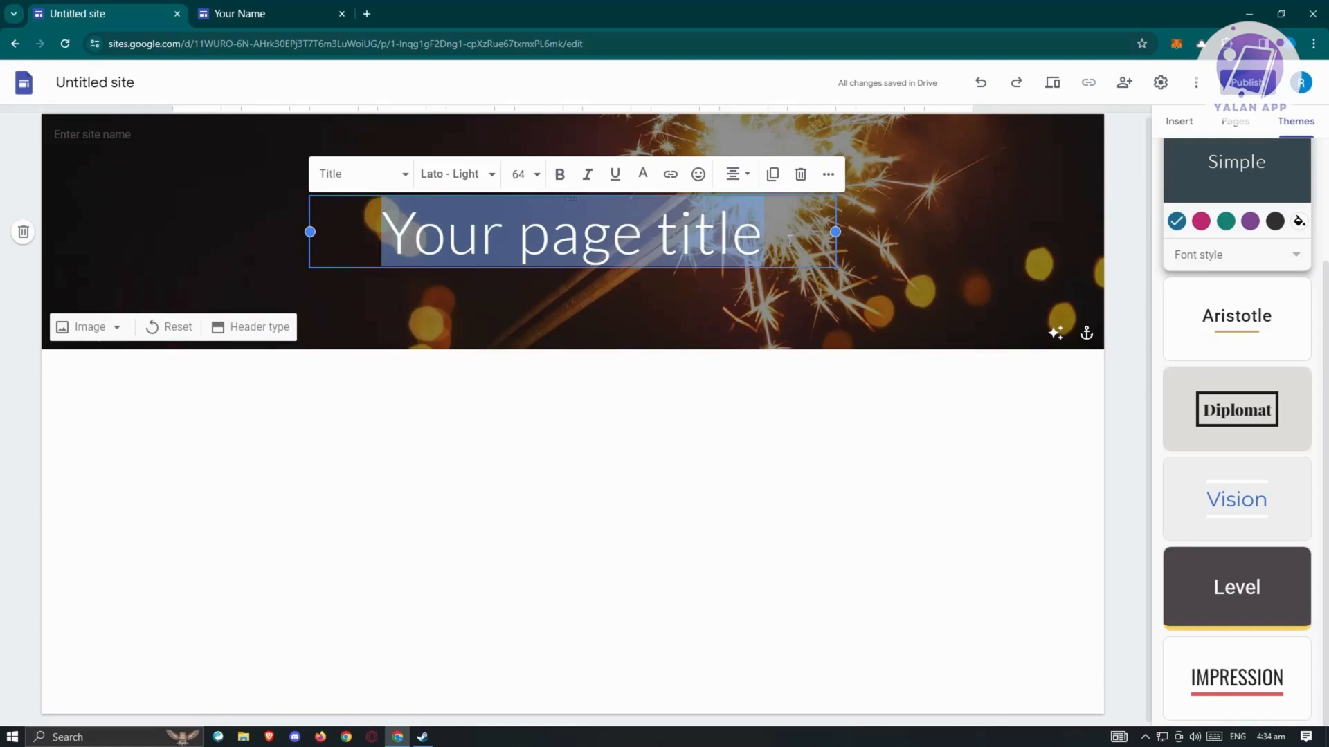
left_click(362, 176)
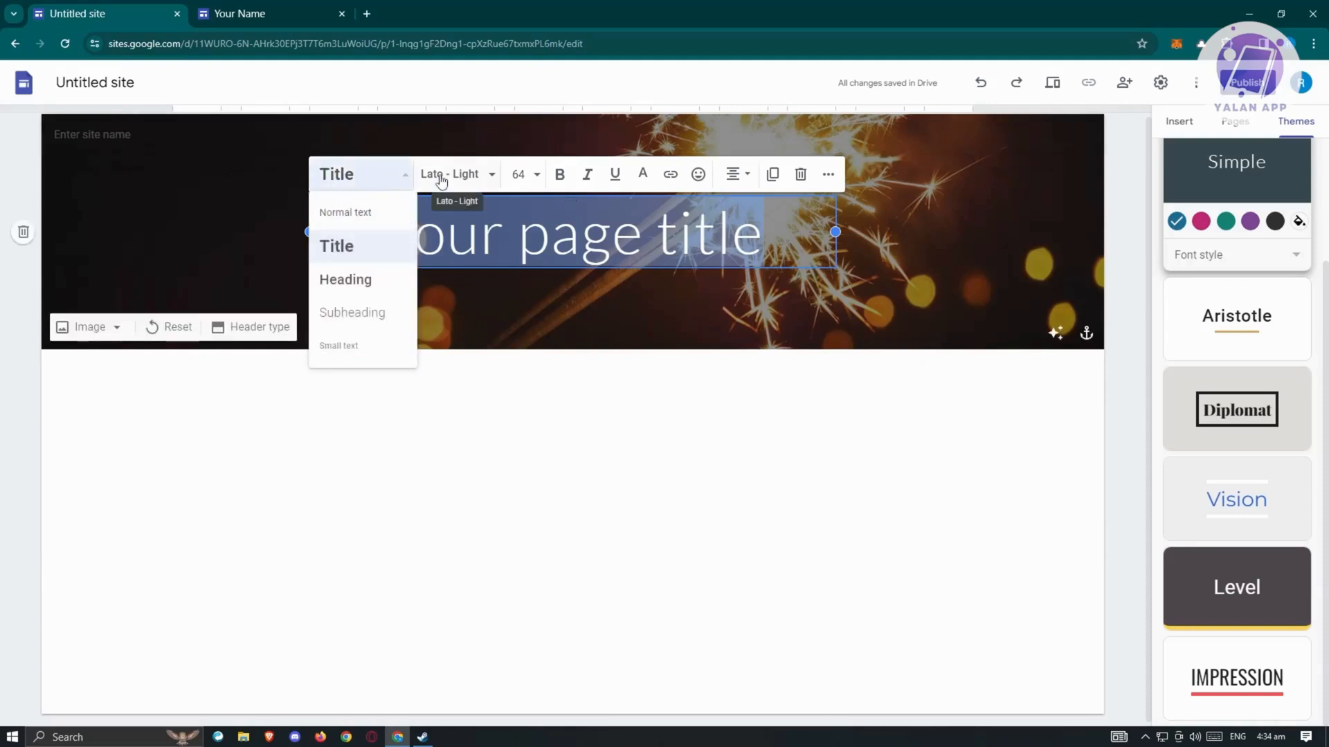
left_click(441, 182)
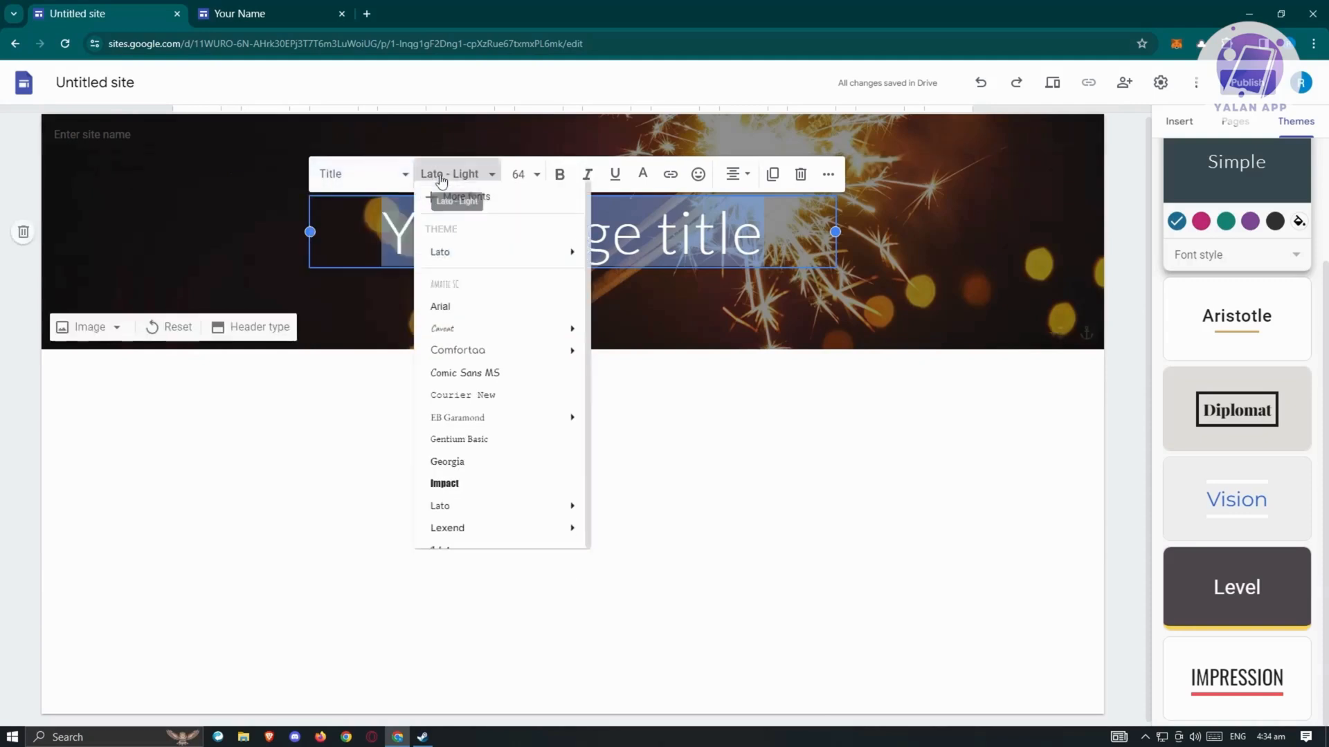
left_click(536, 176)
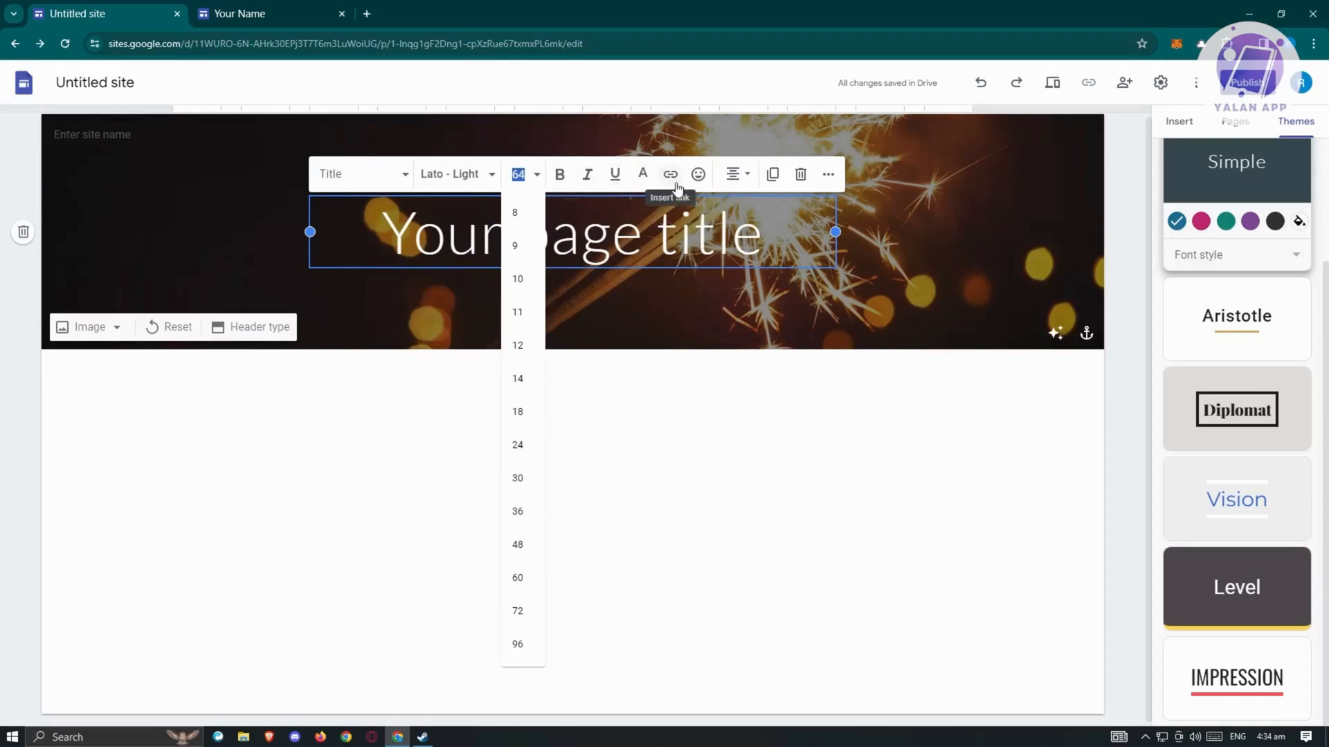
left_click(690, 383)
left_click(690, 383)
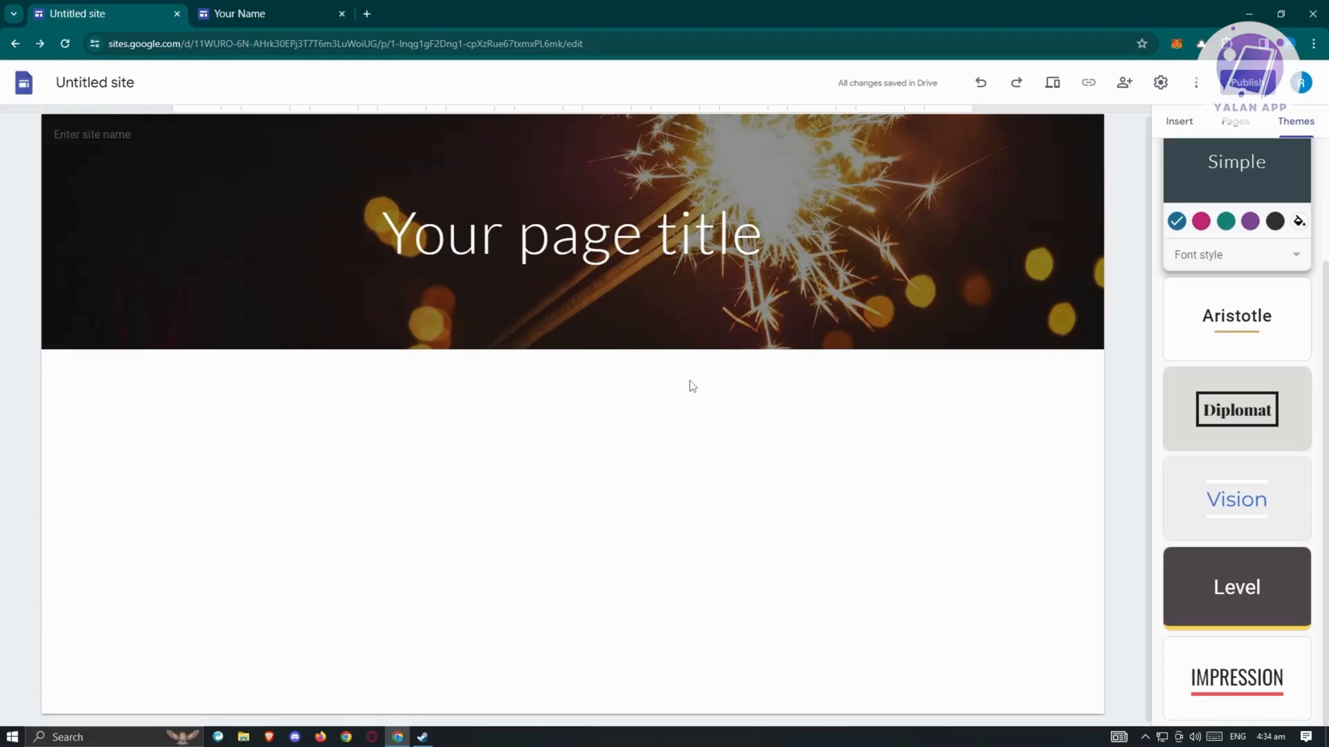
Step: Replace the page title with "sample blogging website" and display the content elements available for insertion
left_click(687, 261)
left_click_drag(761, 239, 388, 235)
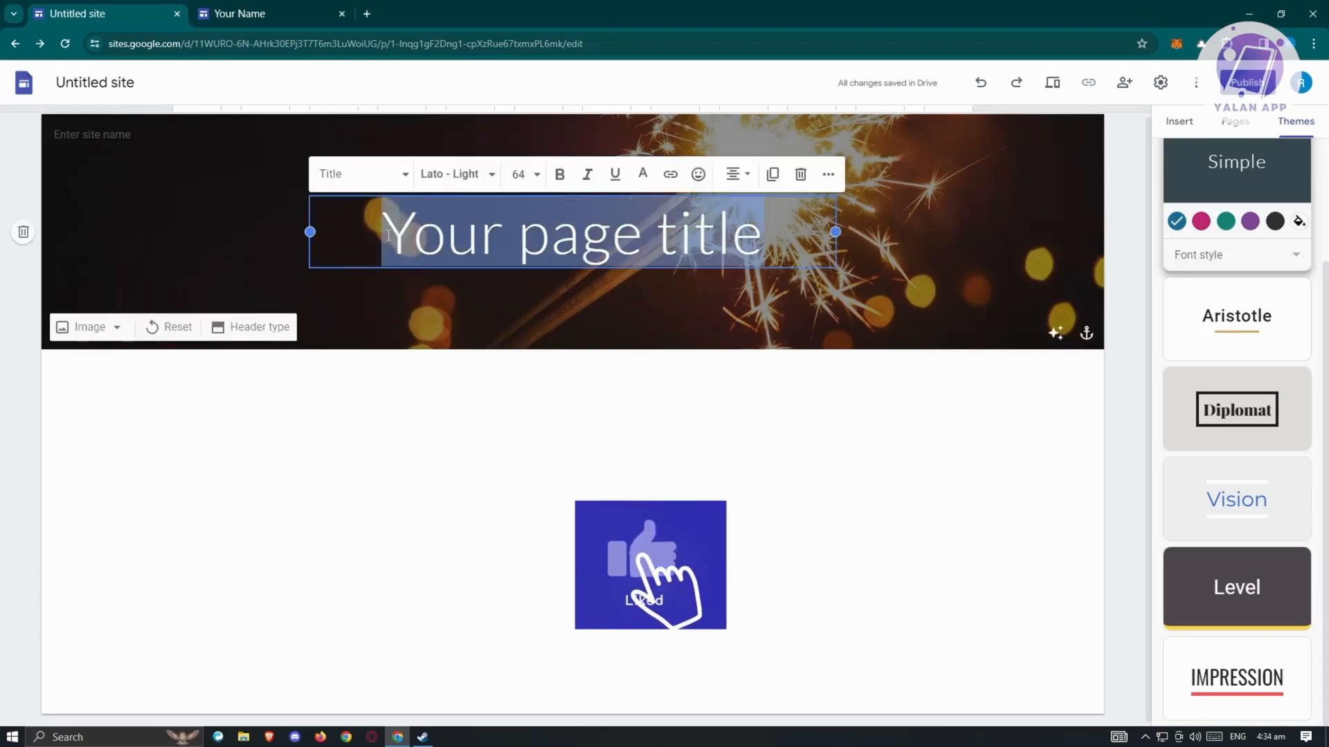
type("sample")
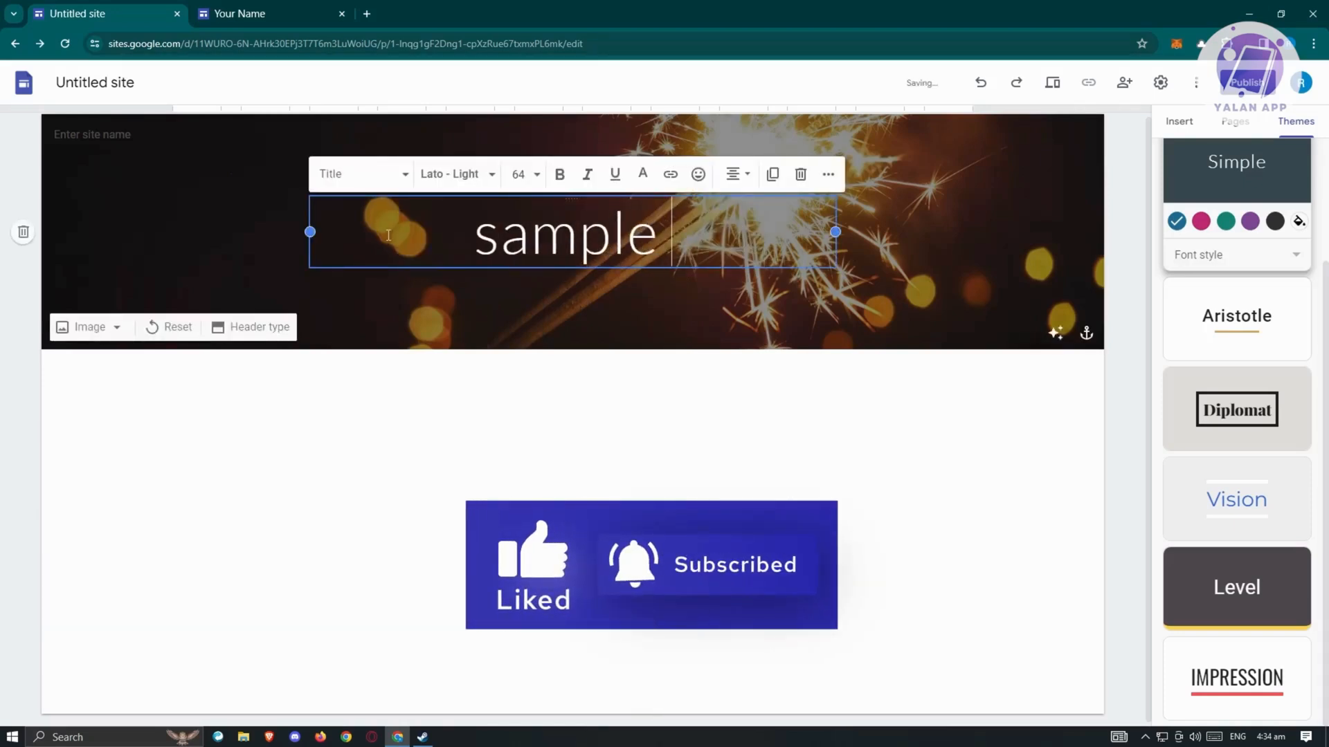
type(" blogging website")
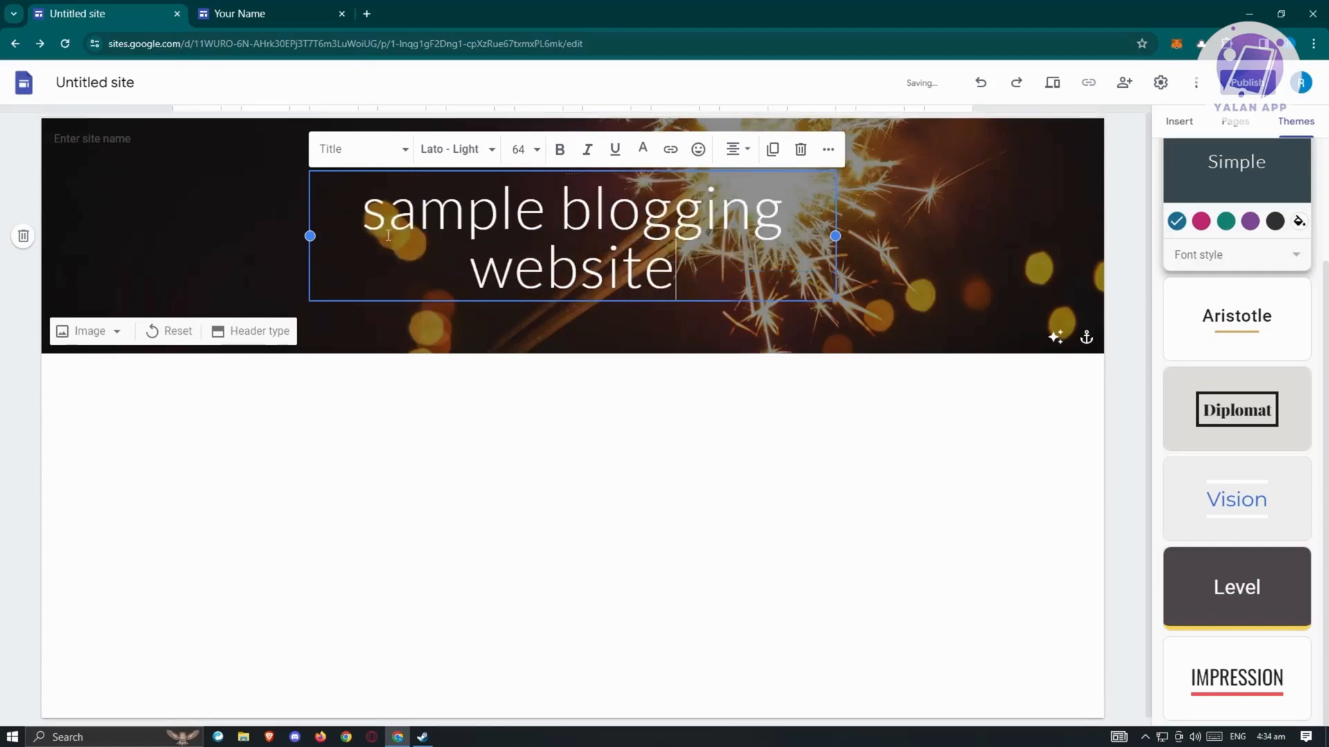
left_click(492, 415)
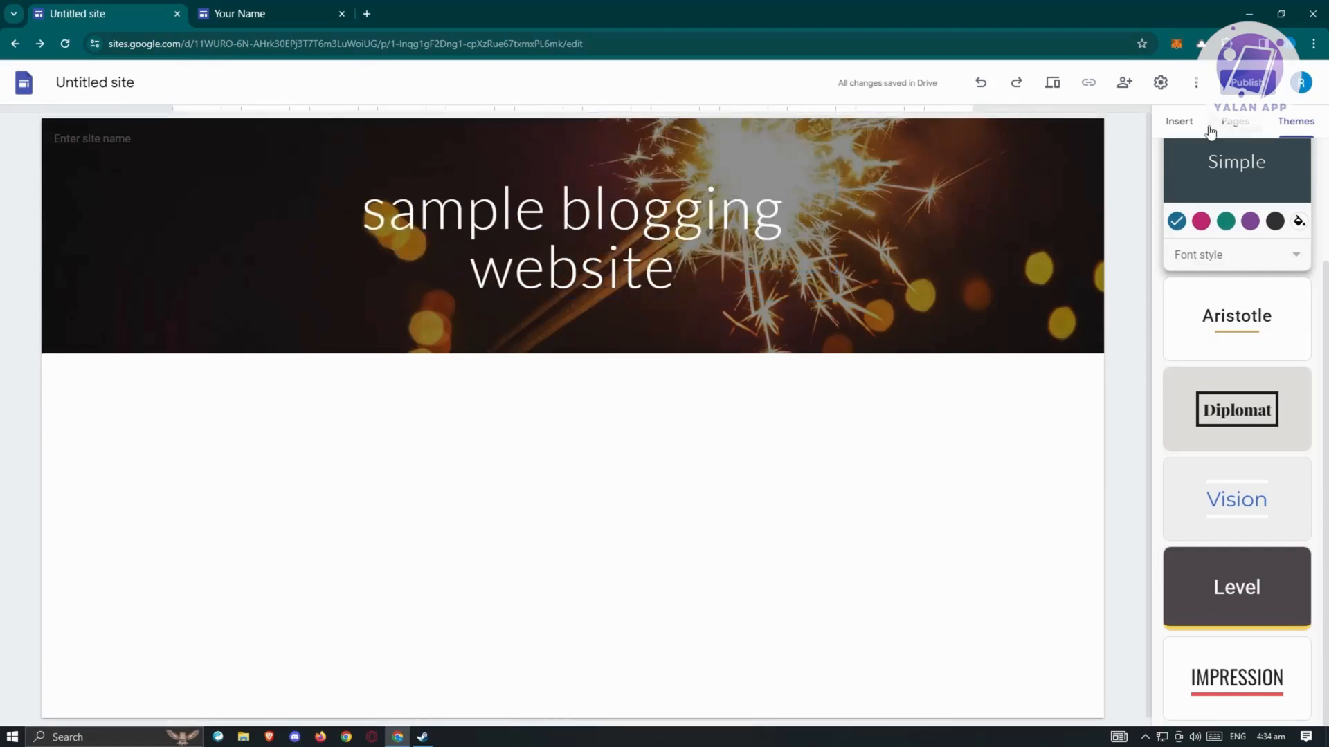
left_click(1184, 123)
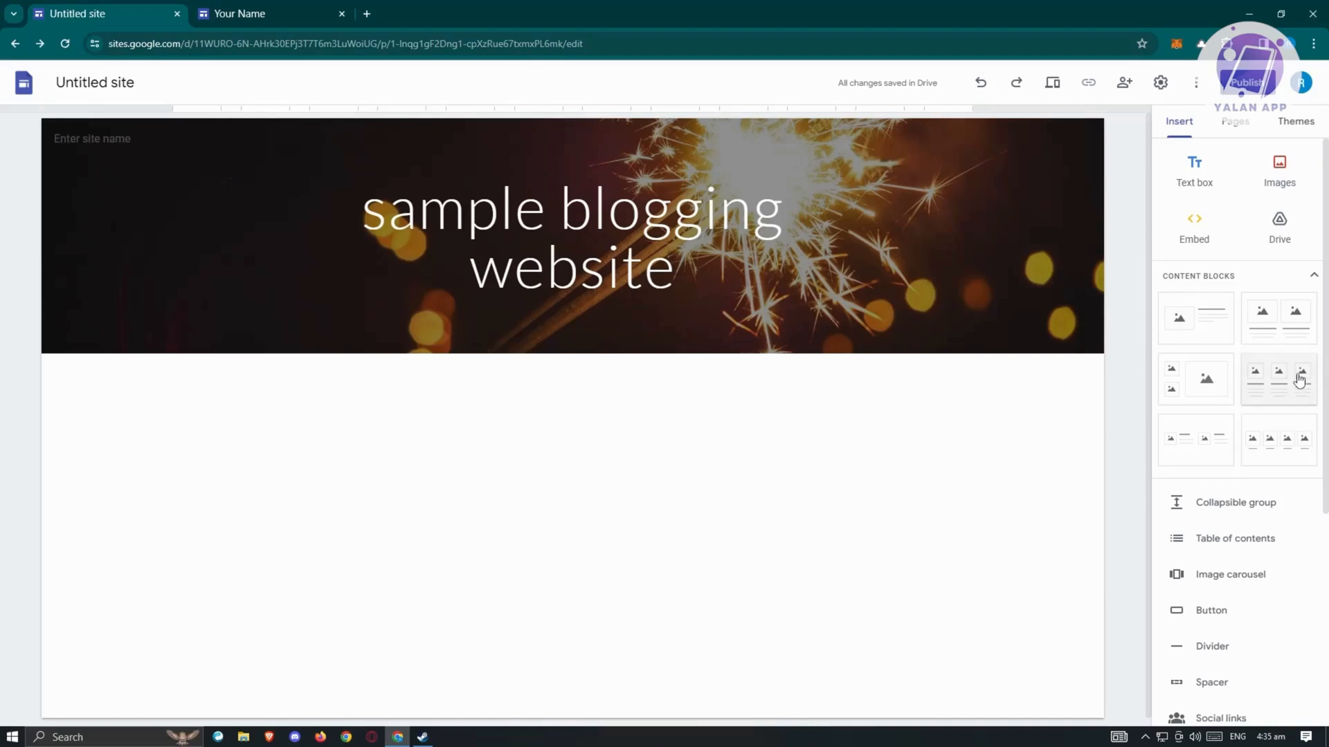
Step: Insert the four-image content block with captions and review the image sources available for its first placeholder
left_click(1296, 434)
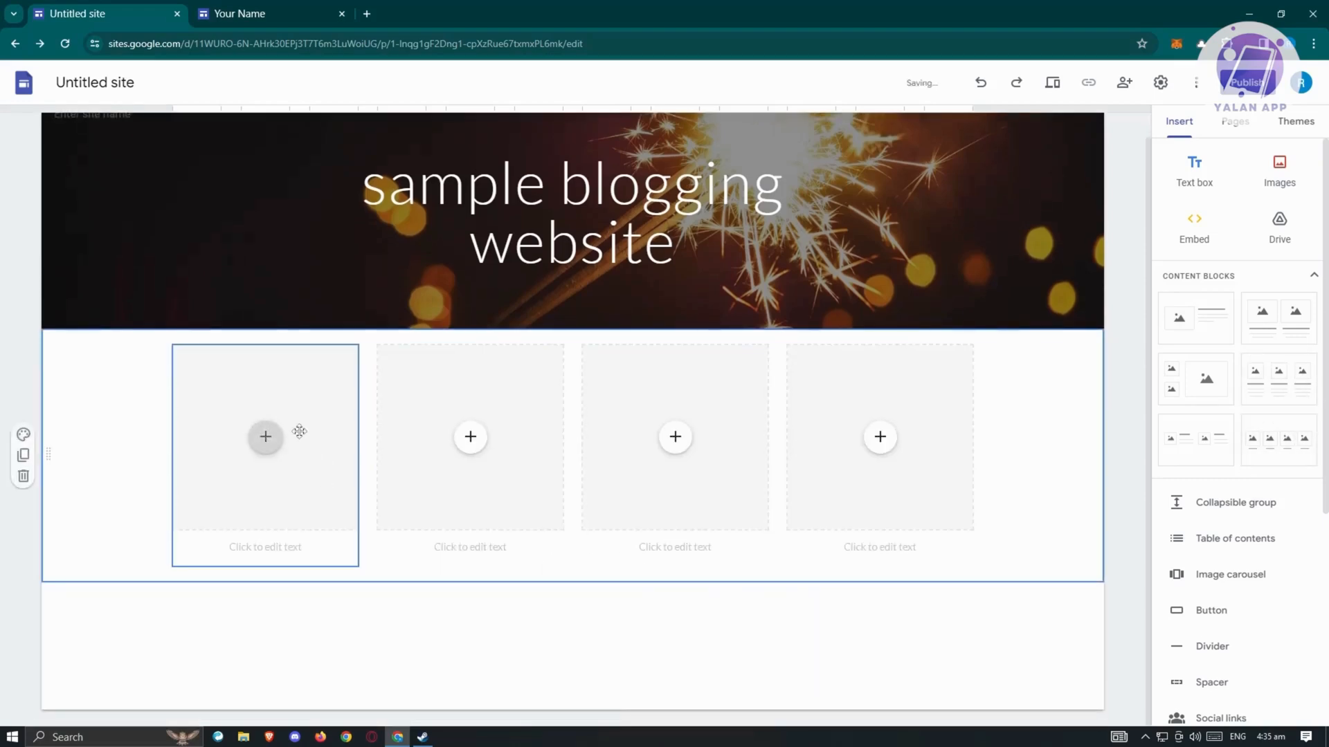
left_click(275, 439)
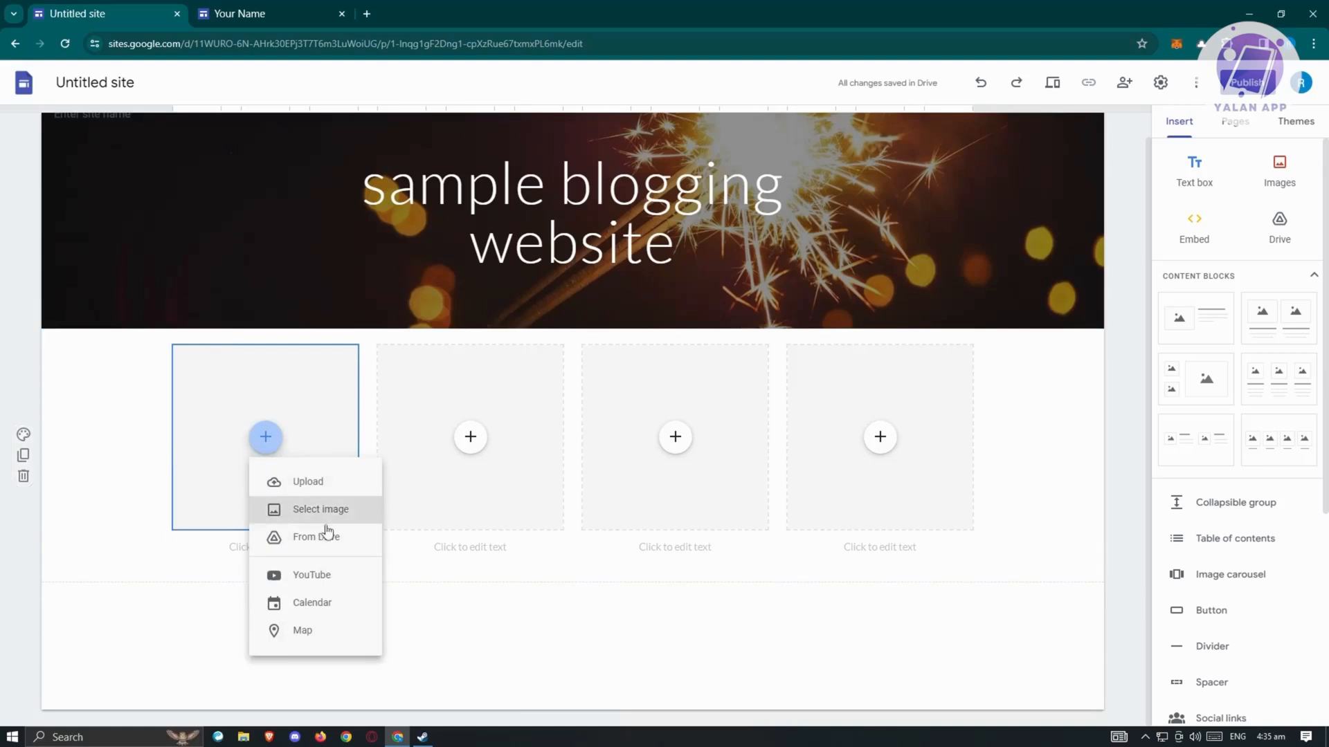
left_click(352, 513)
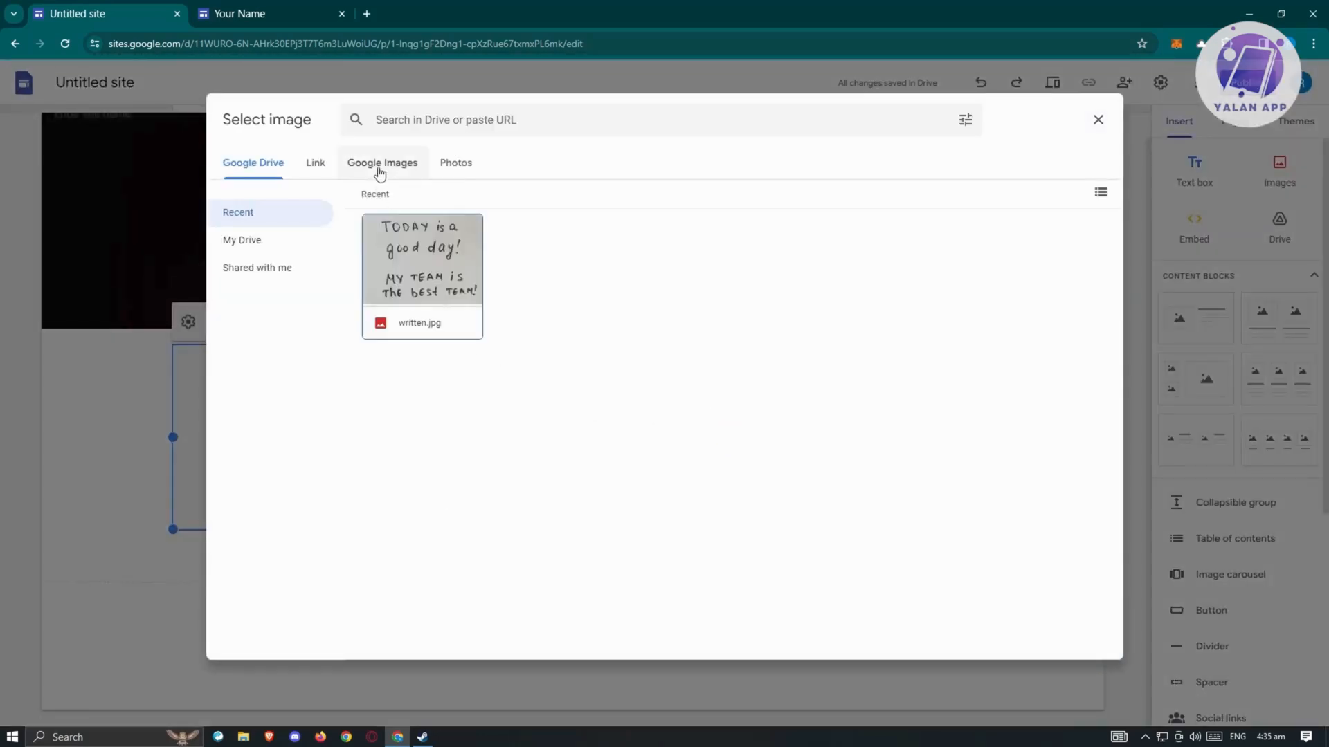
left_click(377, 172)
left_click(323, 173)
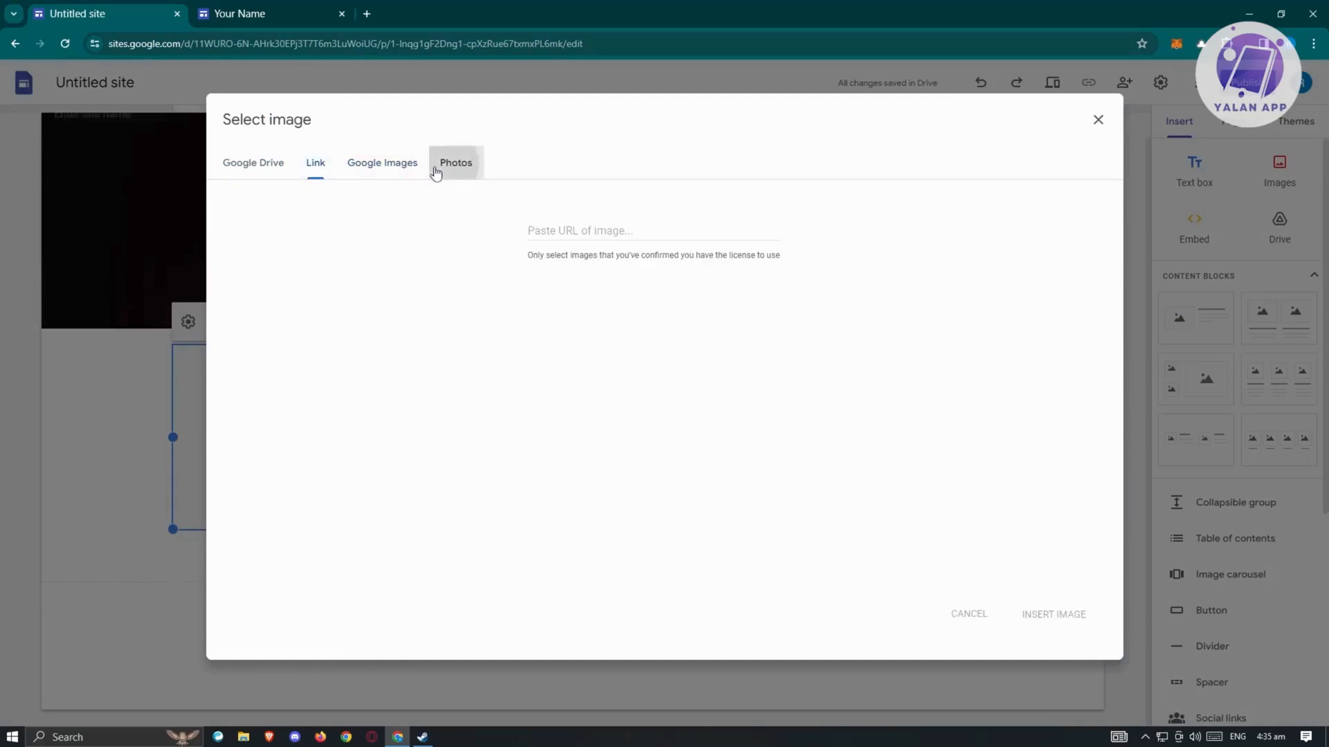
left_click(434, 171)
left_click(267, 164)
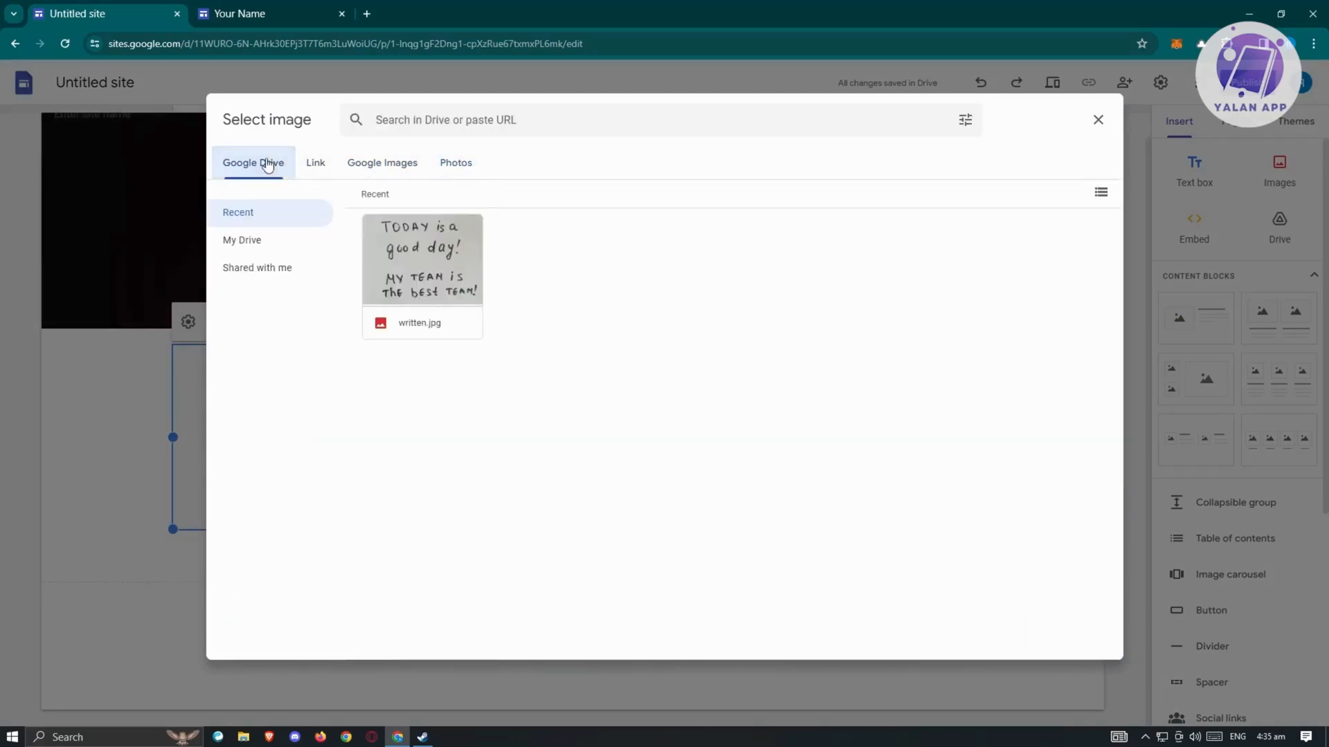
left_click(1097, 120)
Step: Upload 1751a413-5f40-4eb7-a96d-5001964debb9.png from the Downloads folder into the first image placeholder
left_click(267, 436)
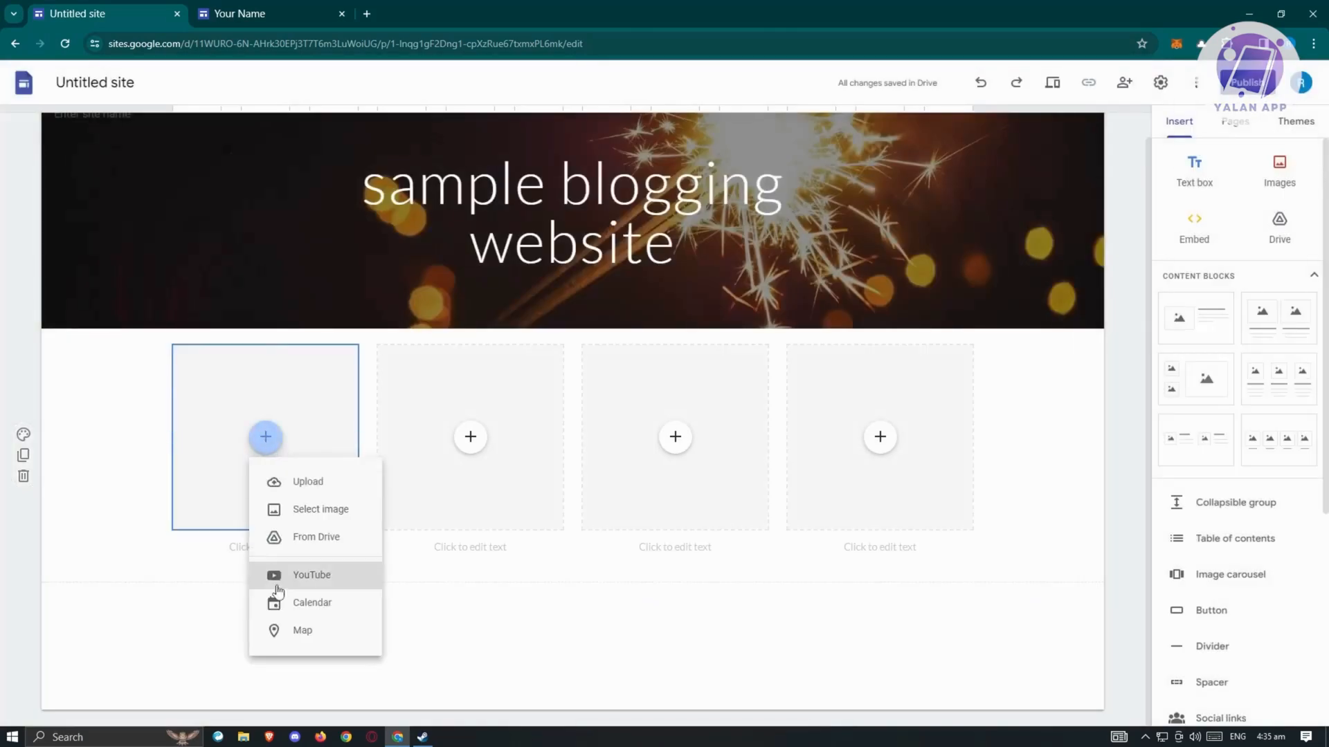
left_click(304, 484)
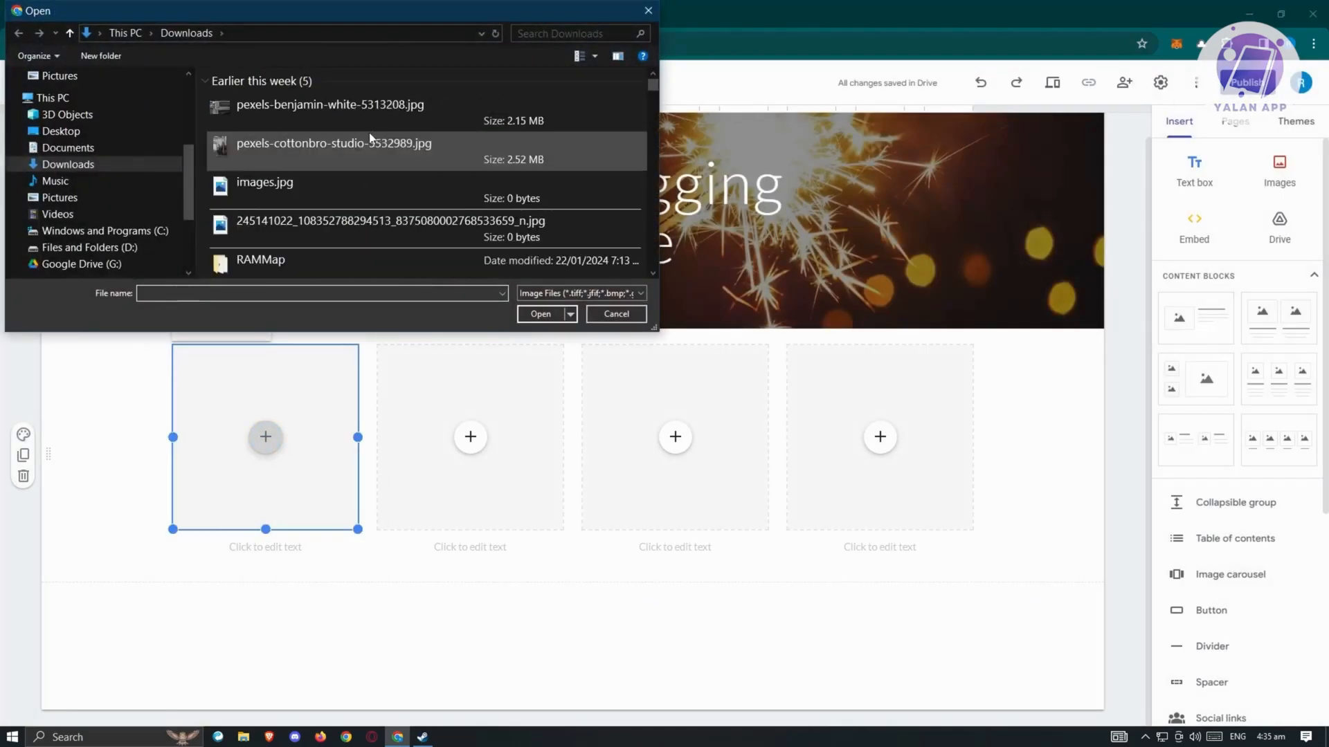
scroll(441, 184, "down", 2)
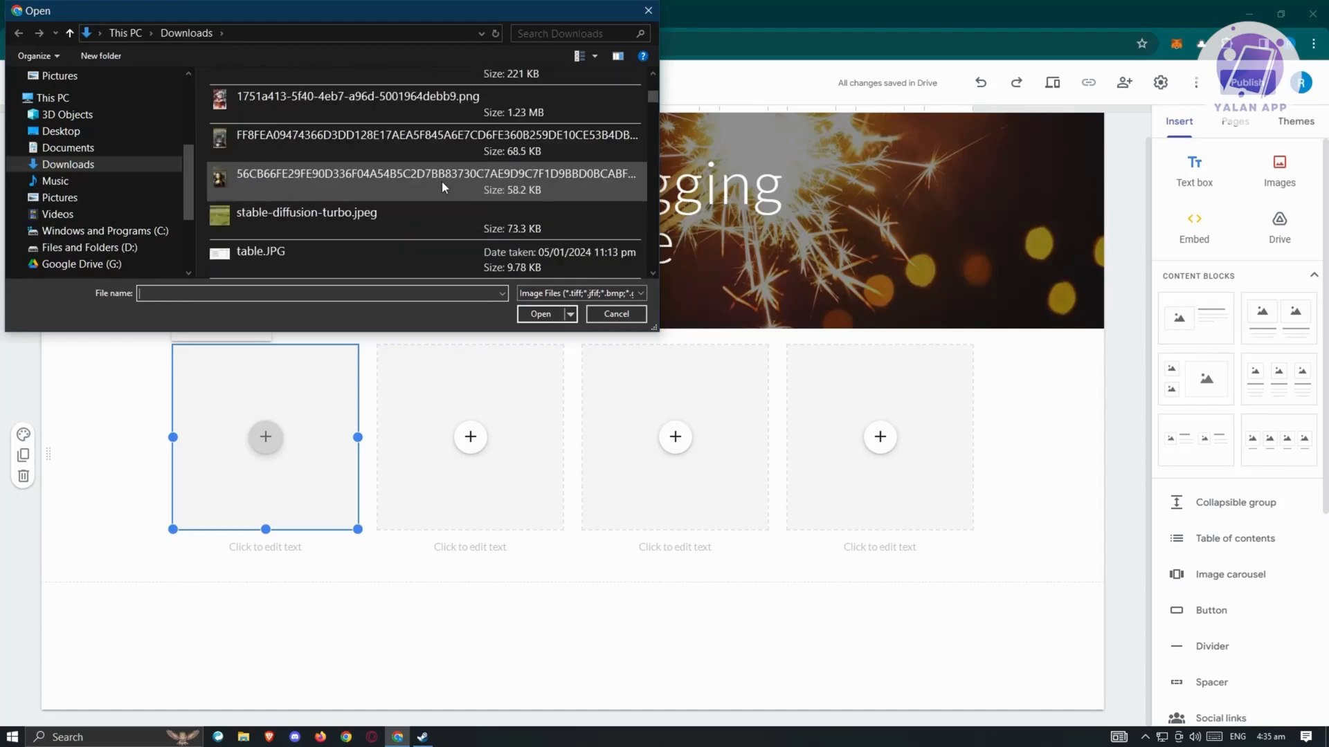
scroll(442, 181, "down", 4)
double_click(359, 104)
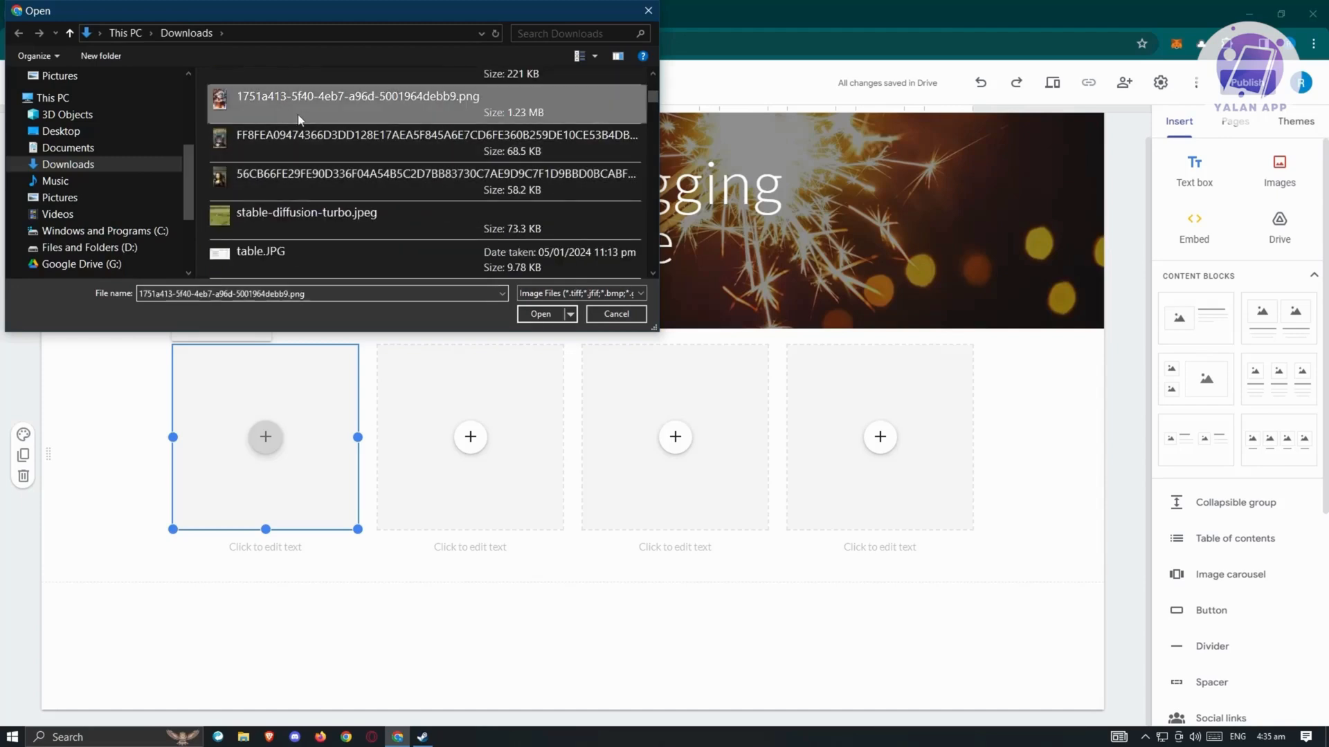
Step: Caption the first image "HAPPY HOLIDAYS"
left_click(283, 544)
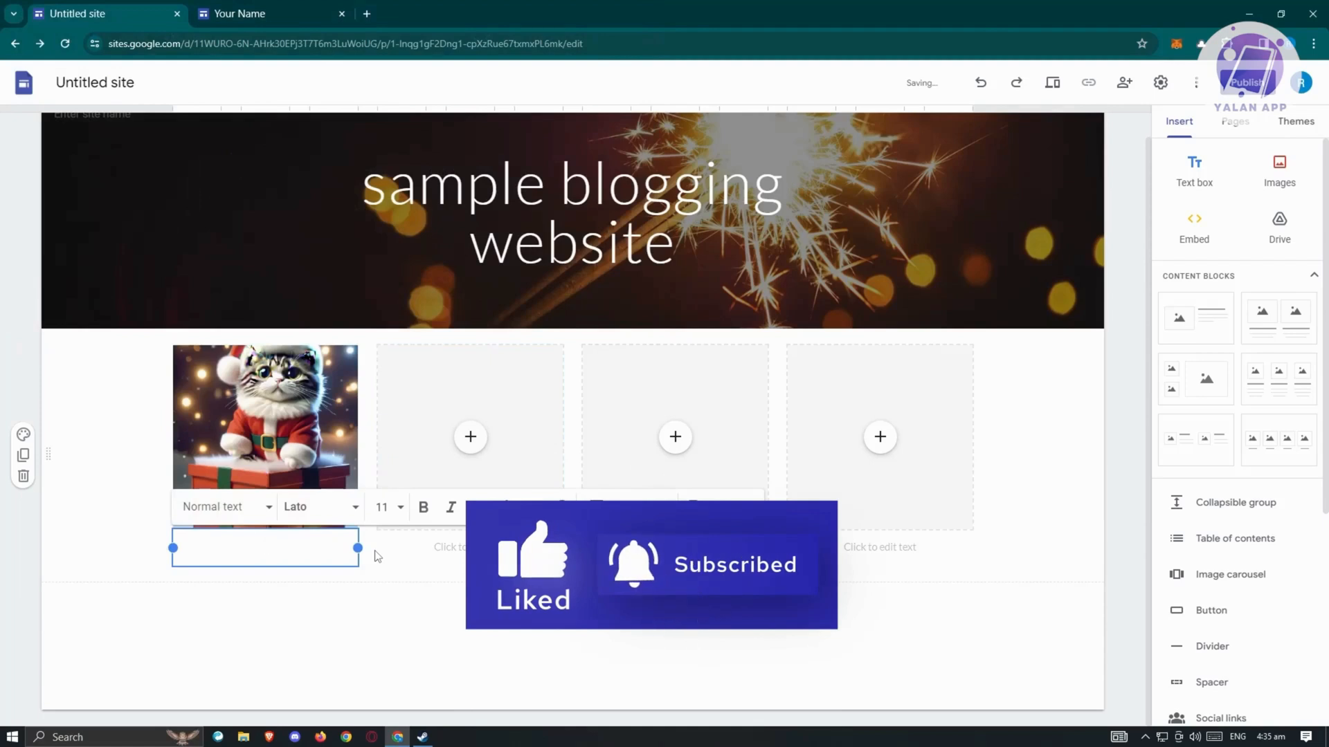
type("HA")
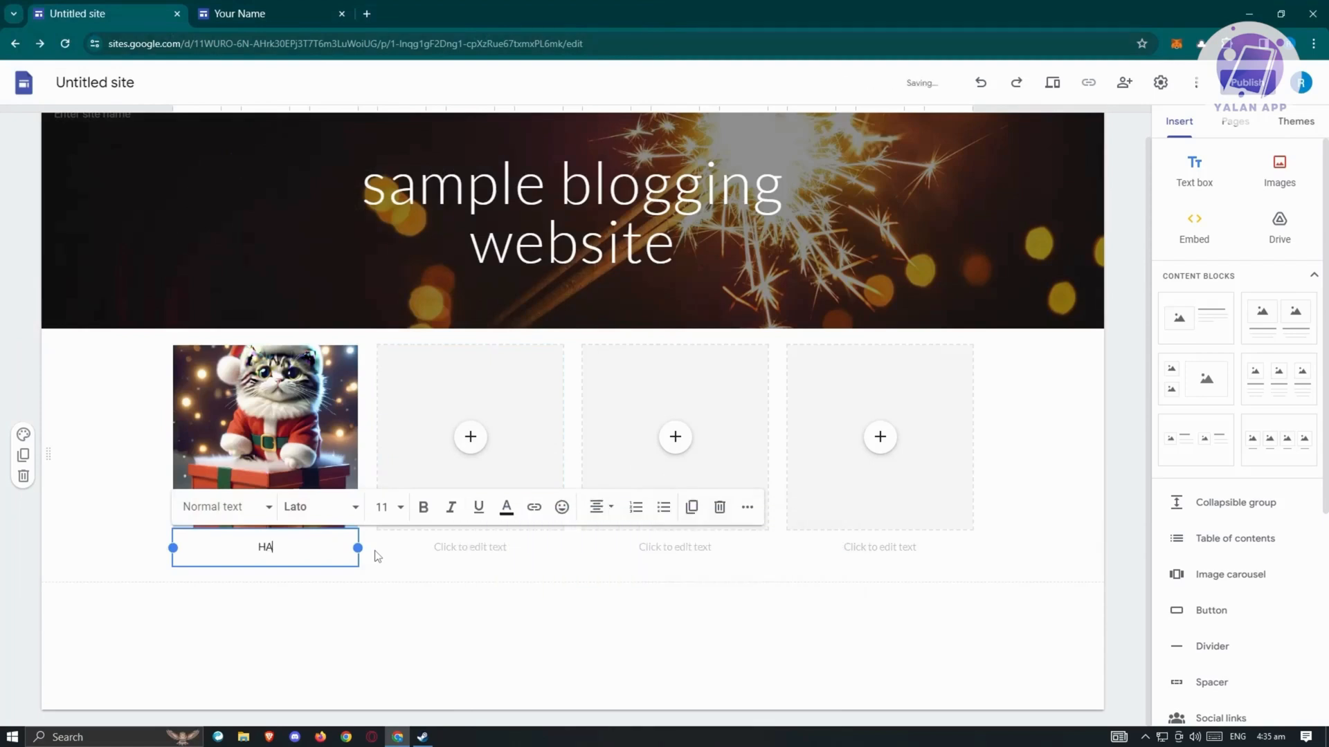
type("PPY HOLIDAYS")
left_click(394, 602)
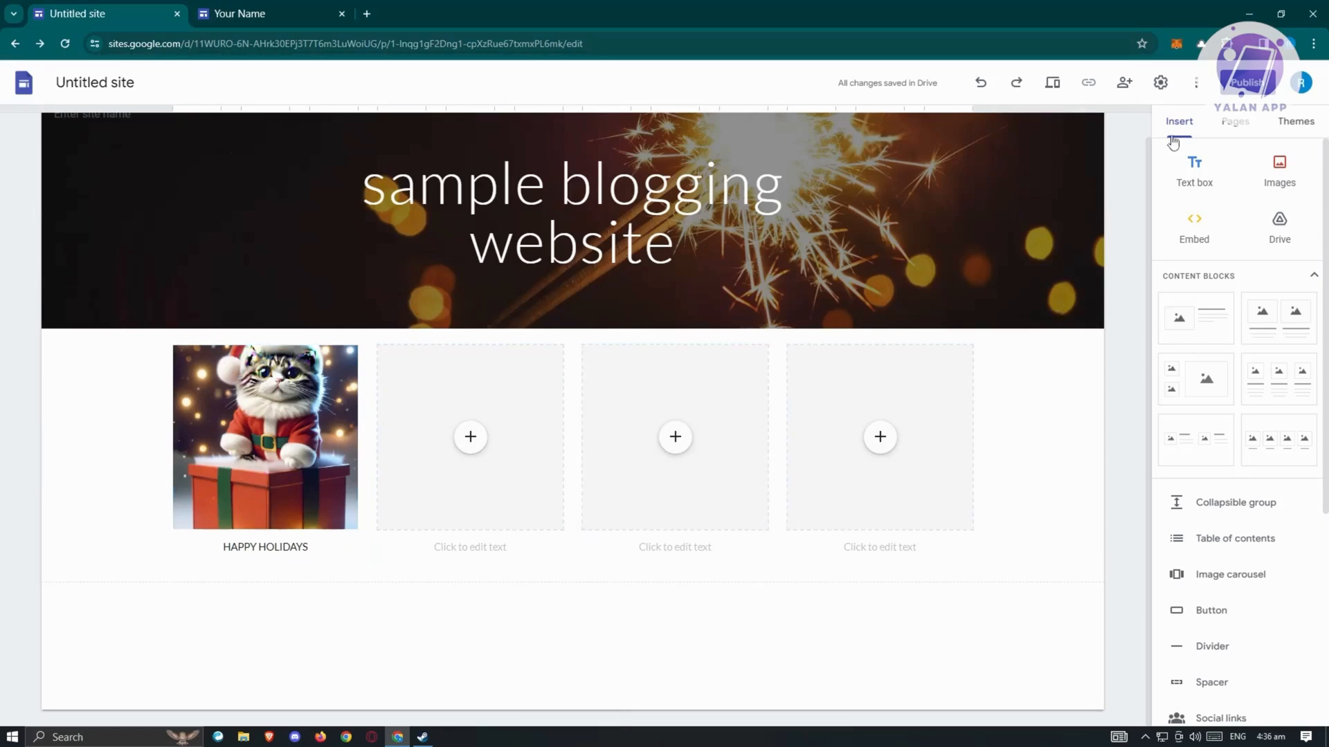
Step: Add a new page named "DAY 1" to the site without a custom path
left_click(1230, 128)
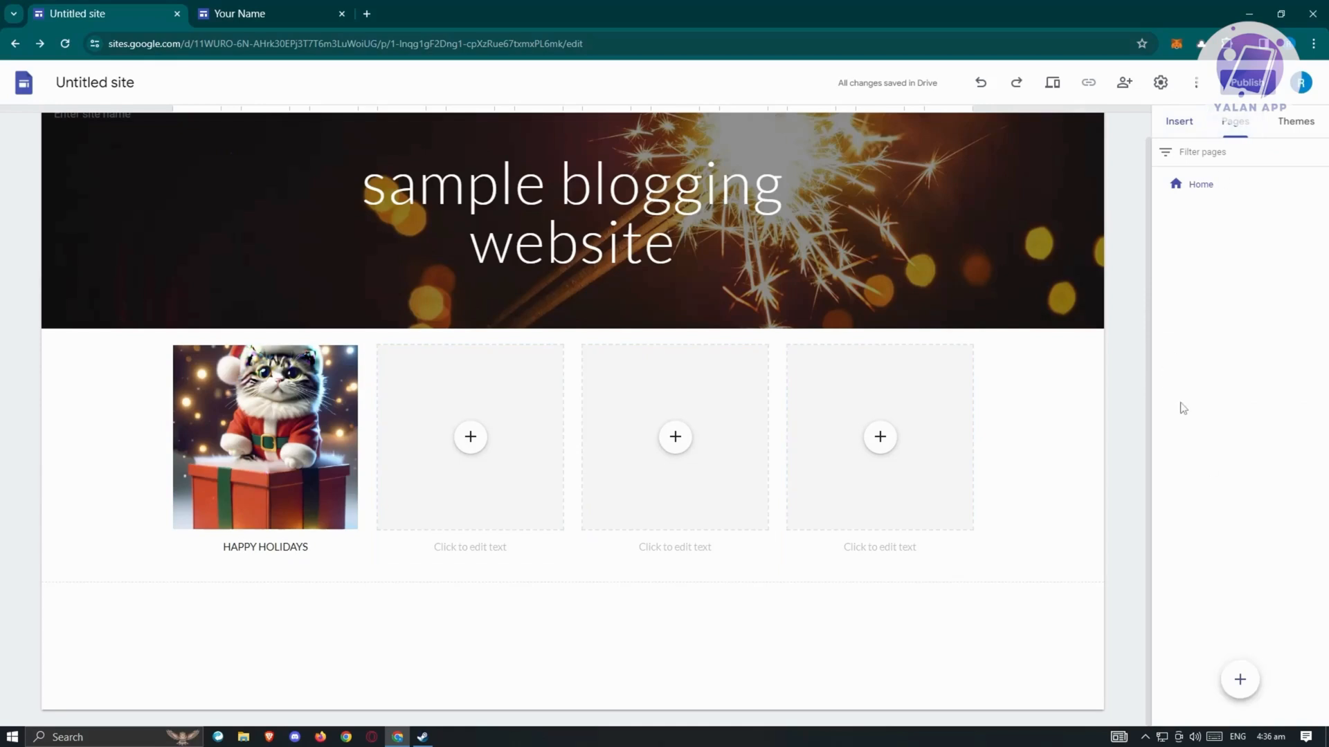
left_click(1240, 680)
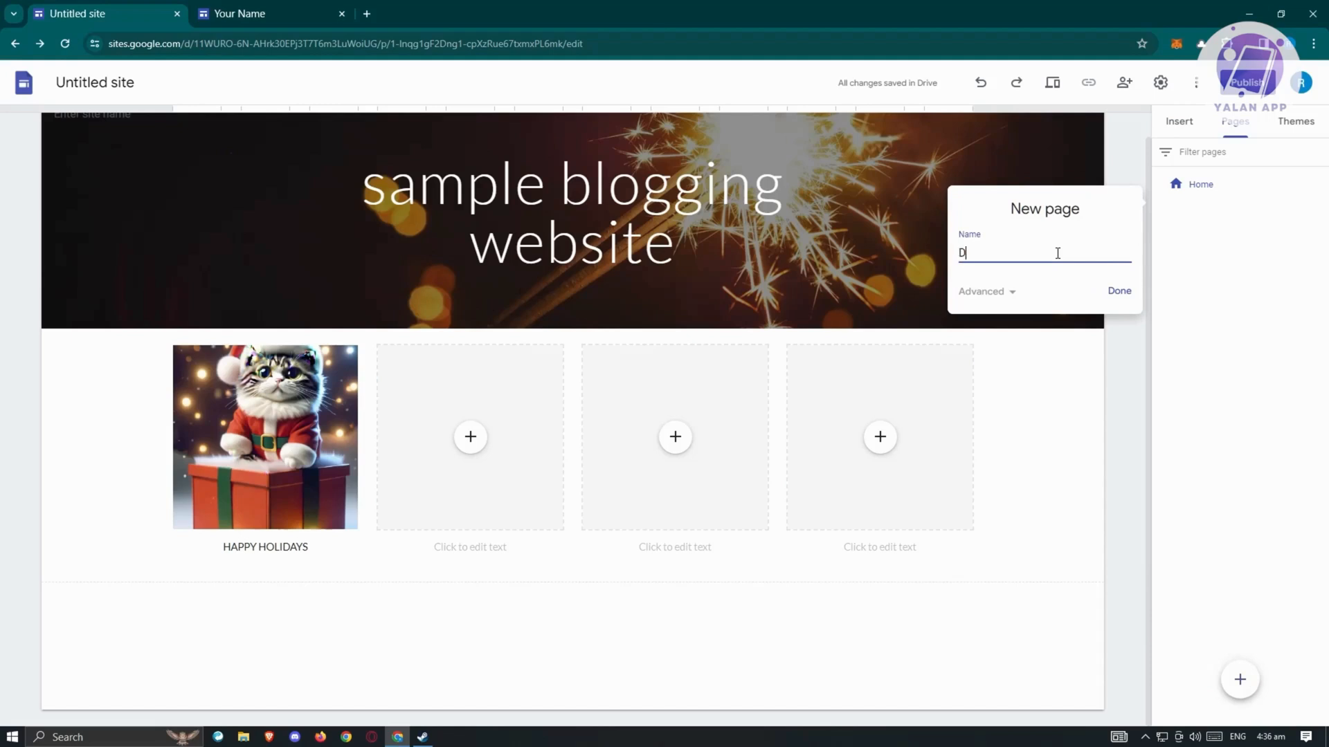
type("DAY 1")
left_click(1012, 296)
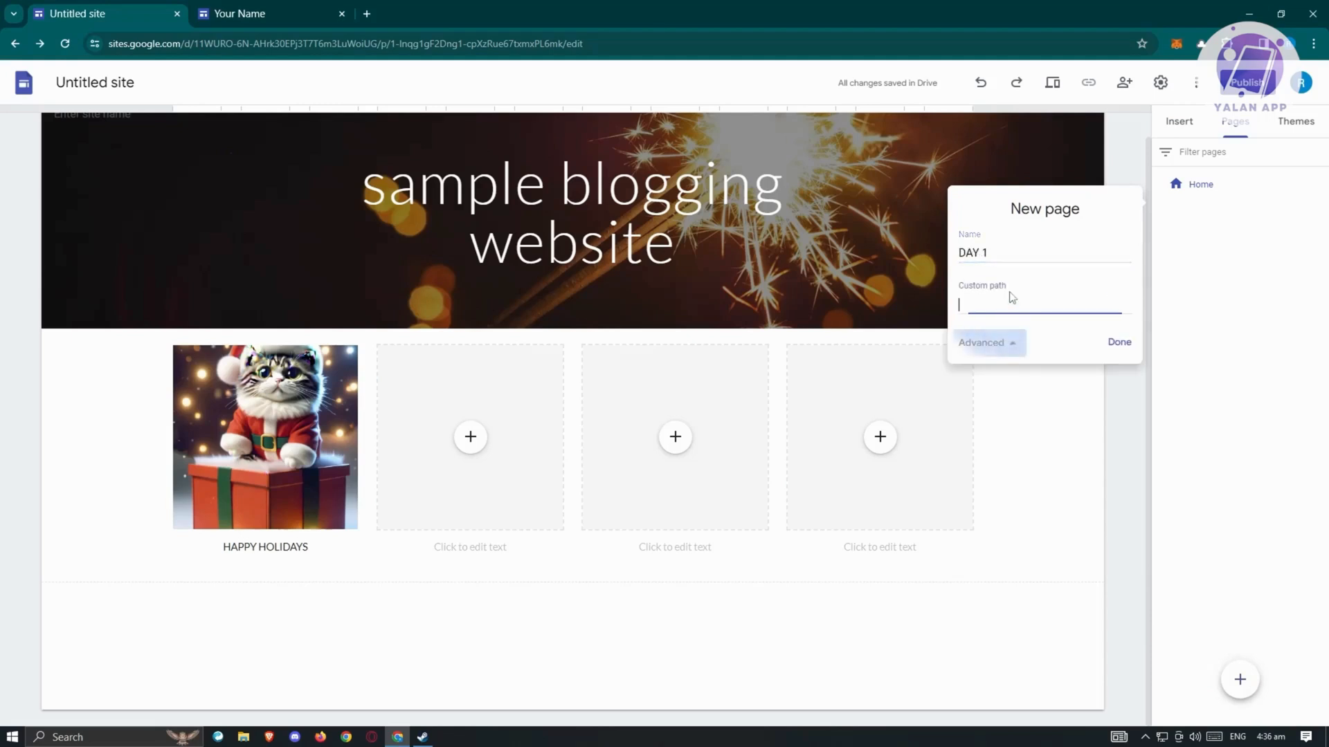
left_click(1016, 348)
left_click_drag(1014, 261, 891, 305)
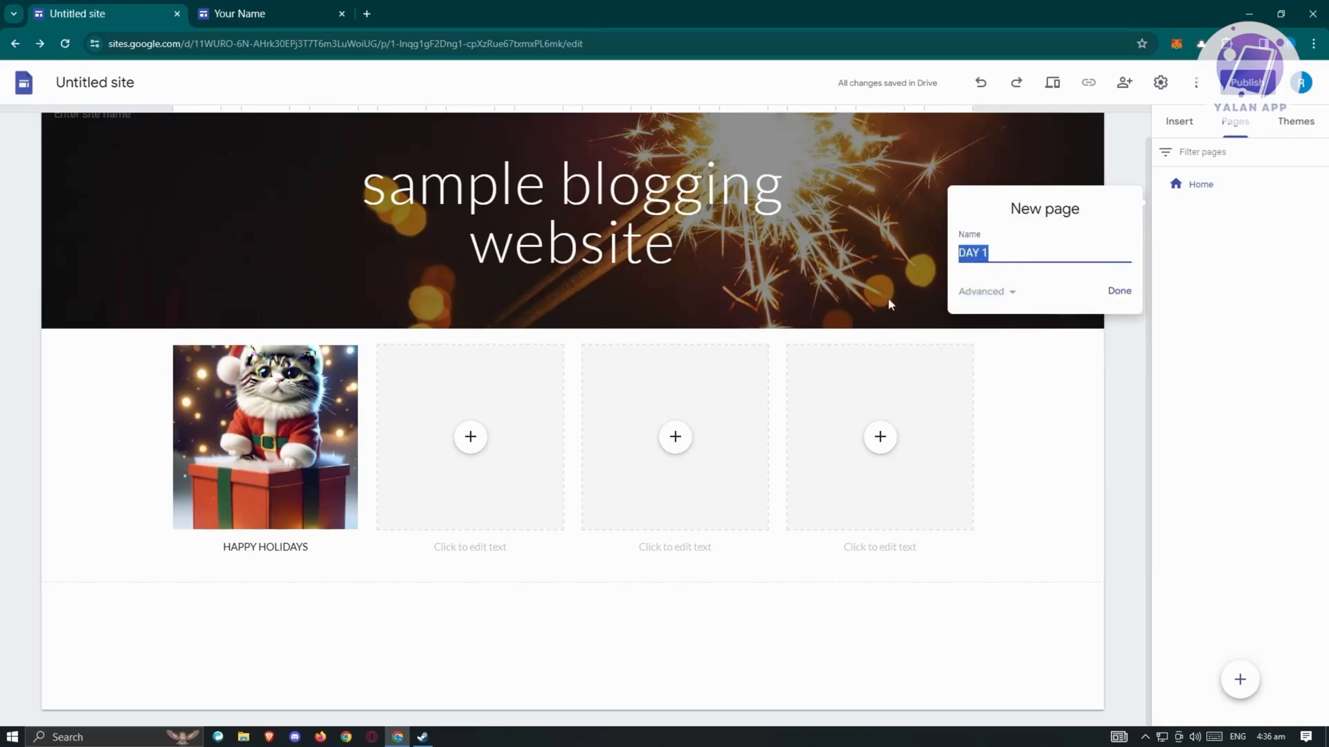
left_click(1119, 291)
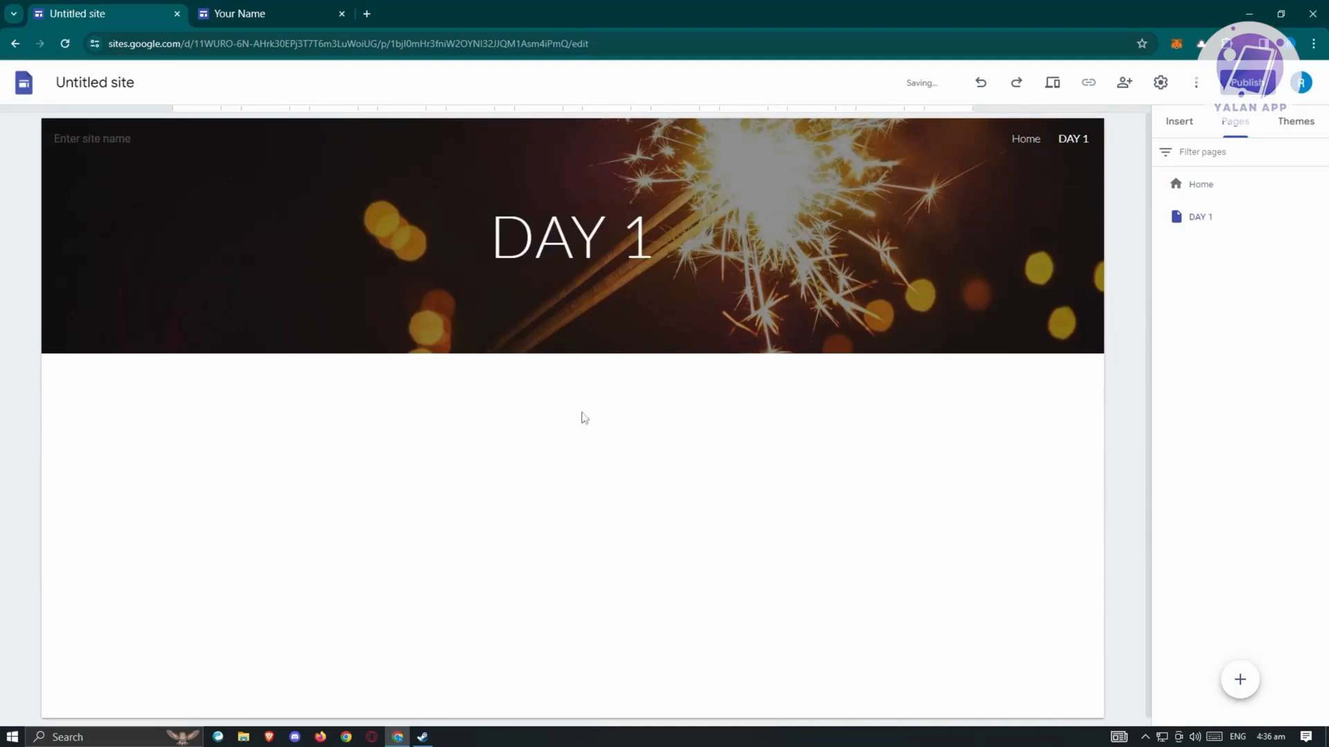
Step: Insert the content block with one image beside text on the DAY 1 page and title it "i had fun"
left_click(1178, 122)
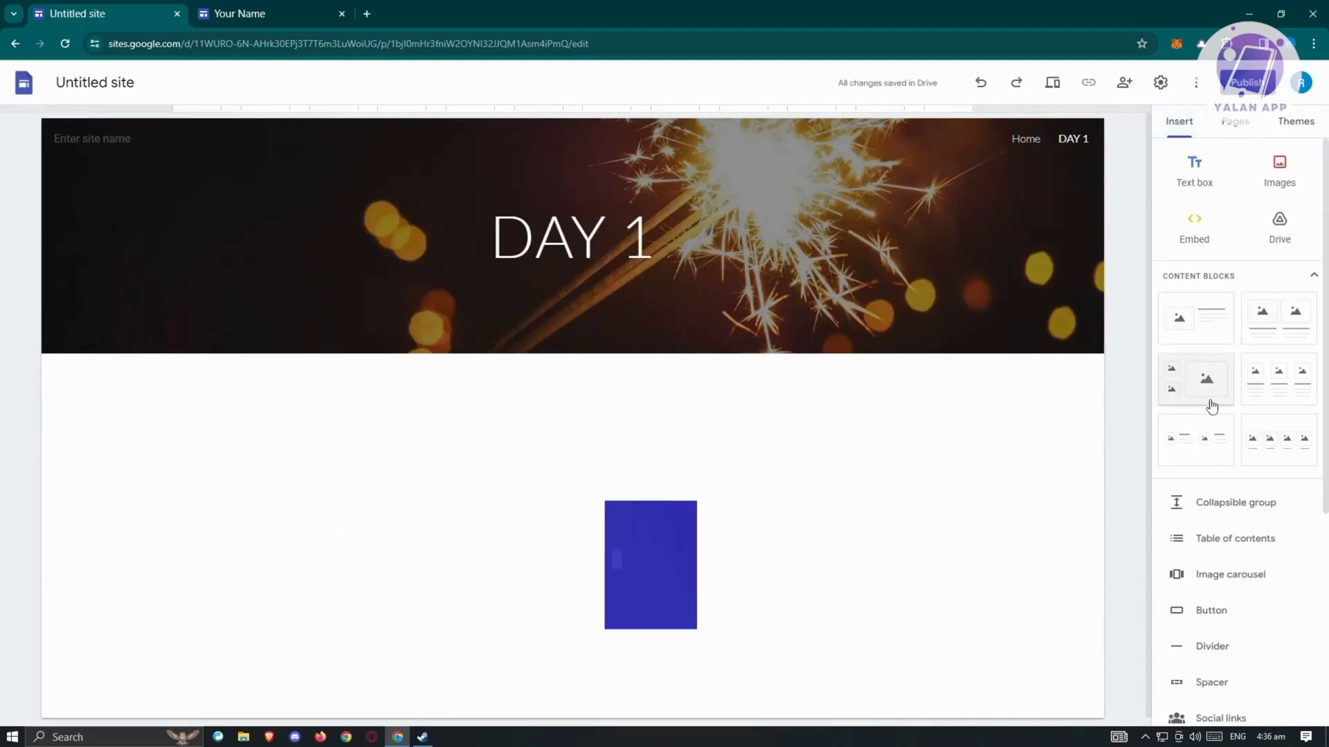
scroll(1239, 478, "down", 1)
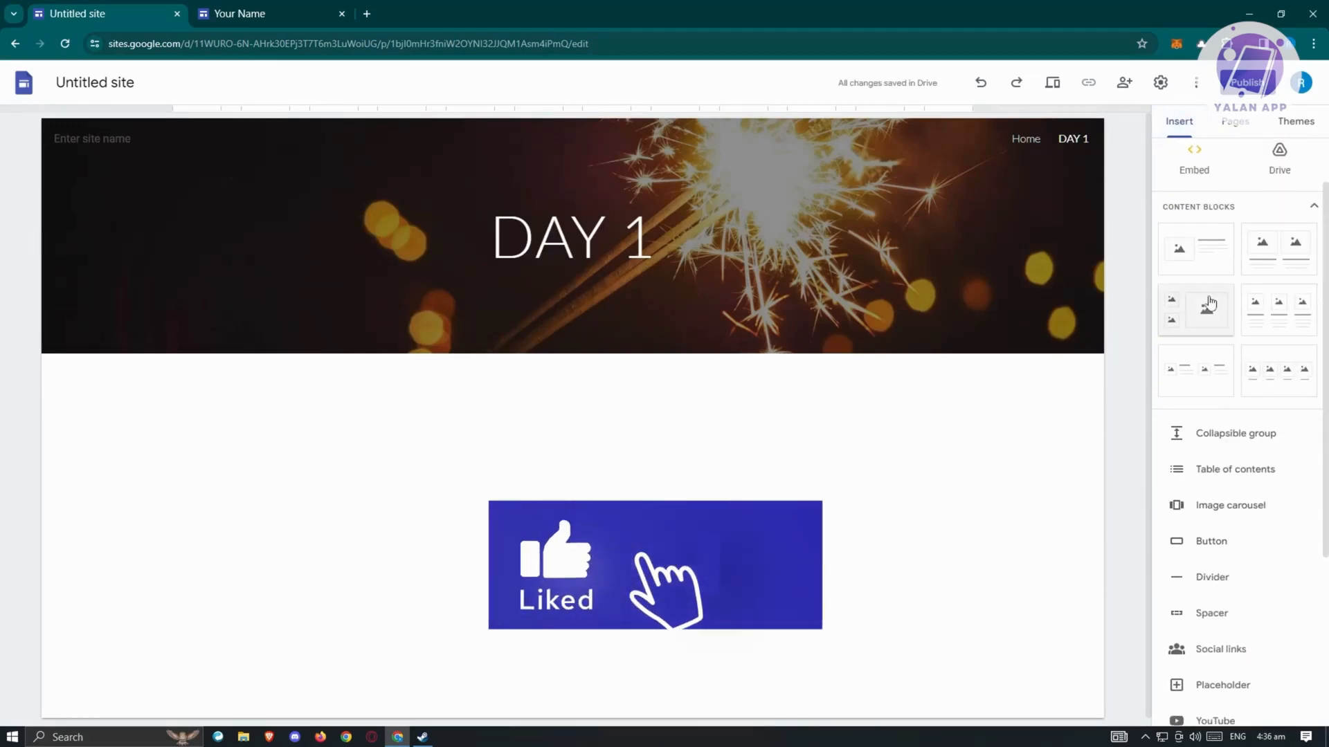
left_click_drag(1209, 303, 537, 460)
left_click(645, 395)
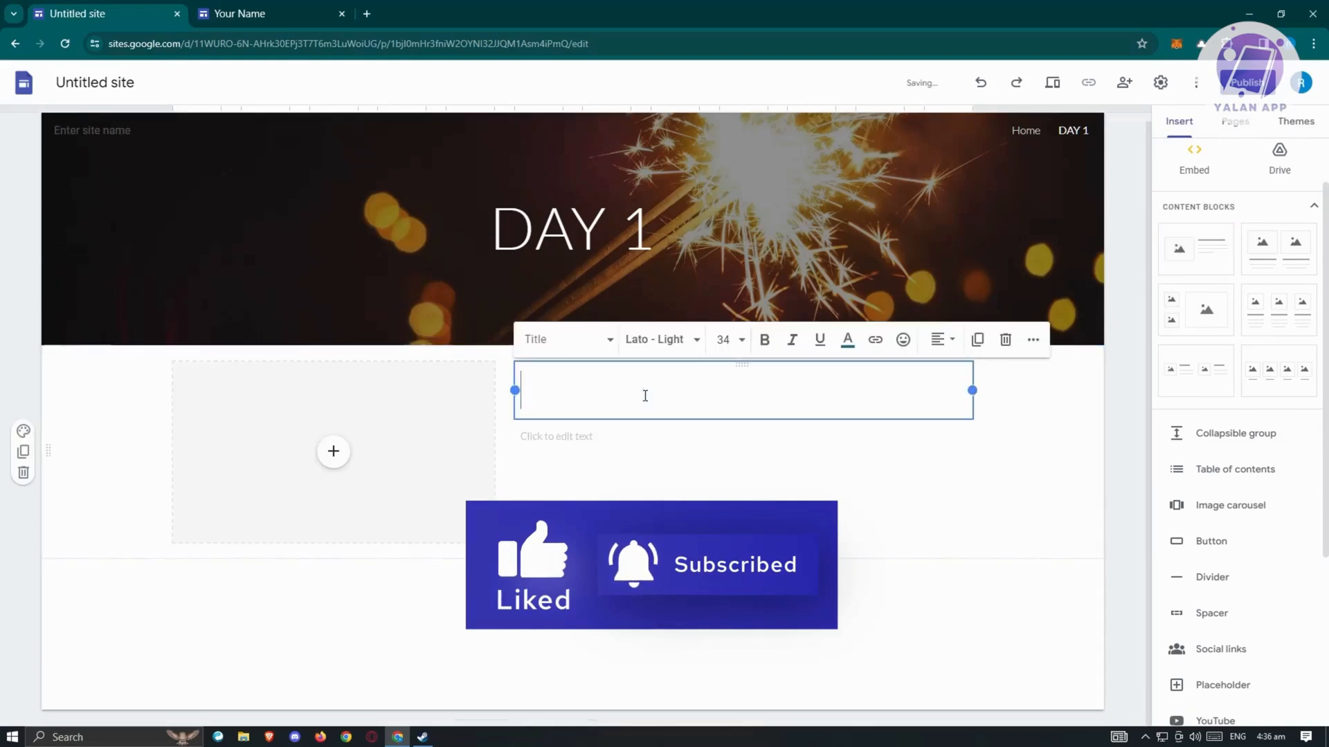
type("i")
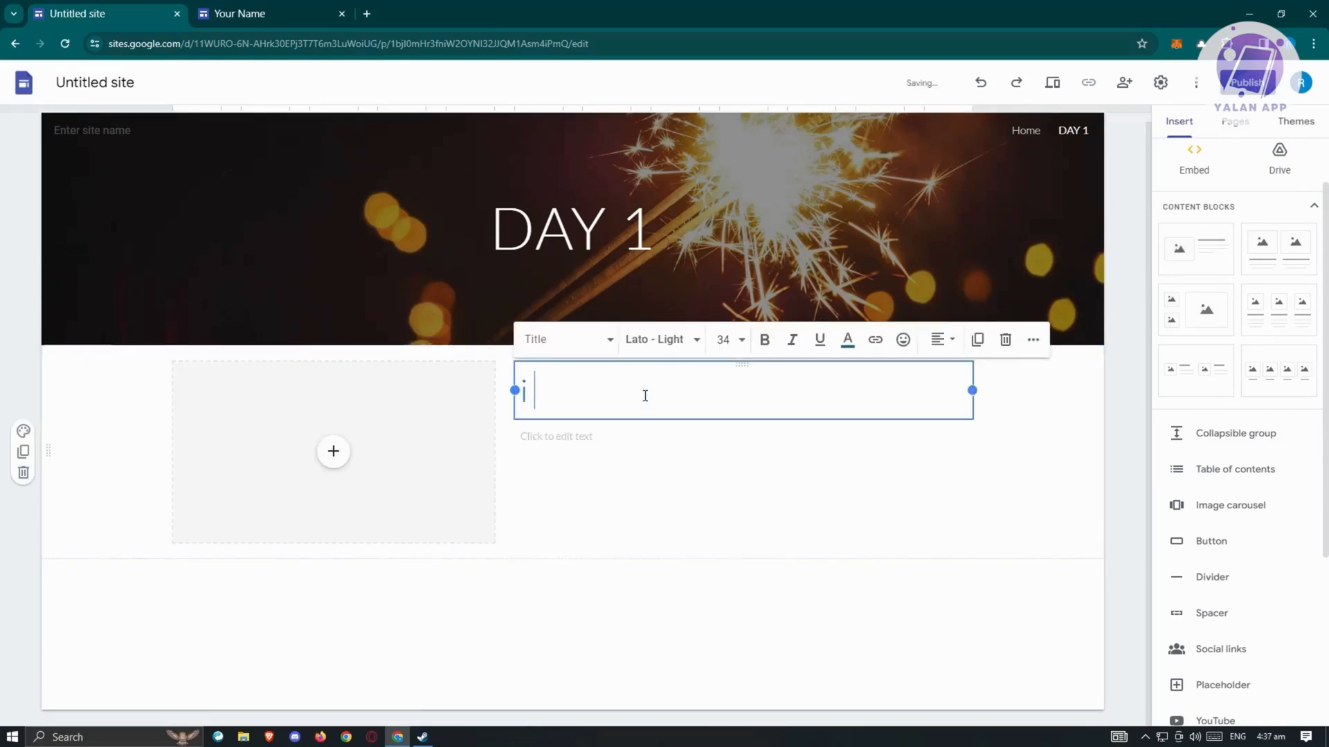
type(" had fun")
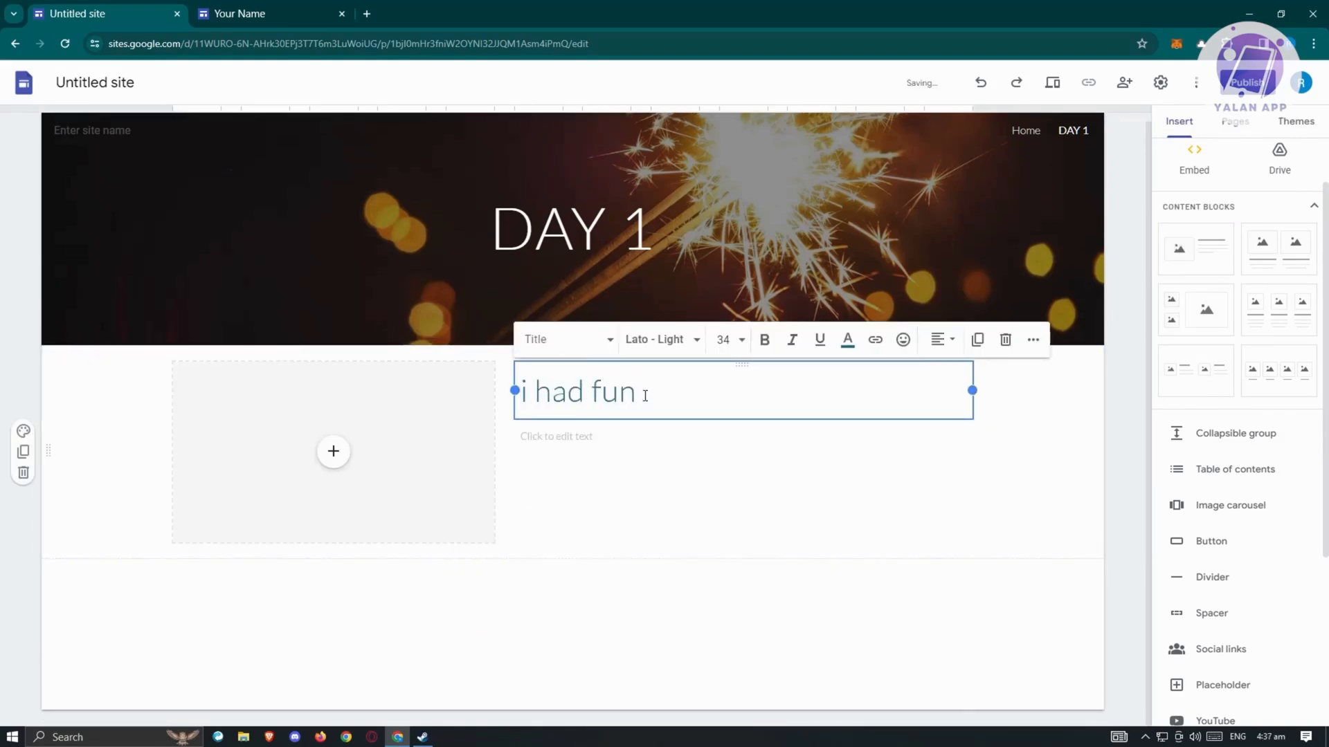
Step: Upload the image starting with FF8FEA09474366D3 from Downloads into the block's placeholder and extend its lower edge to reveal more of the picture
left_click(334, 453)
left_click(425, 531)
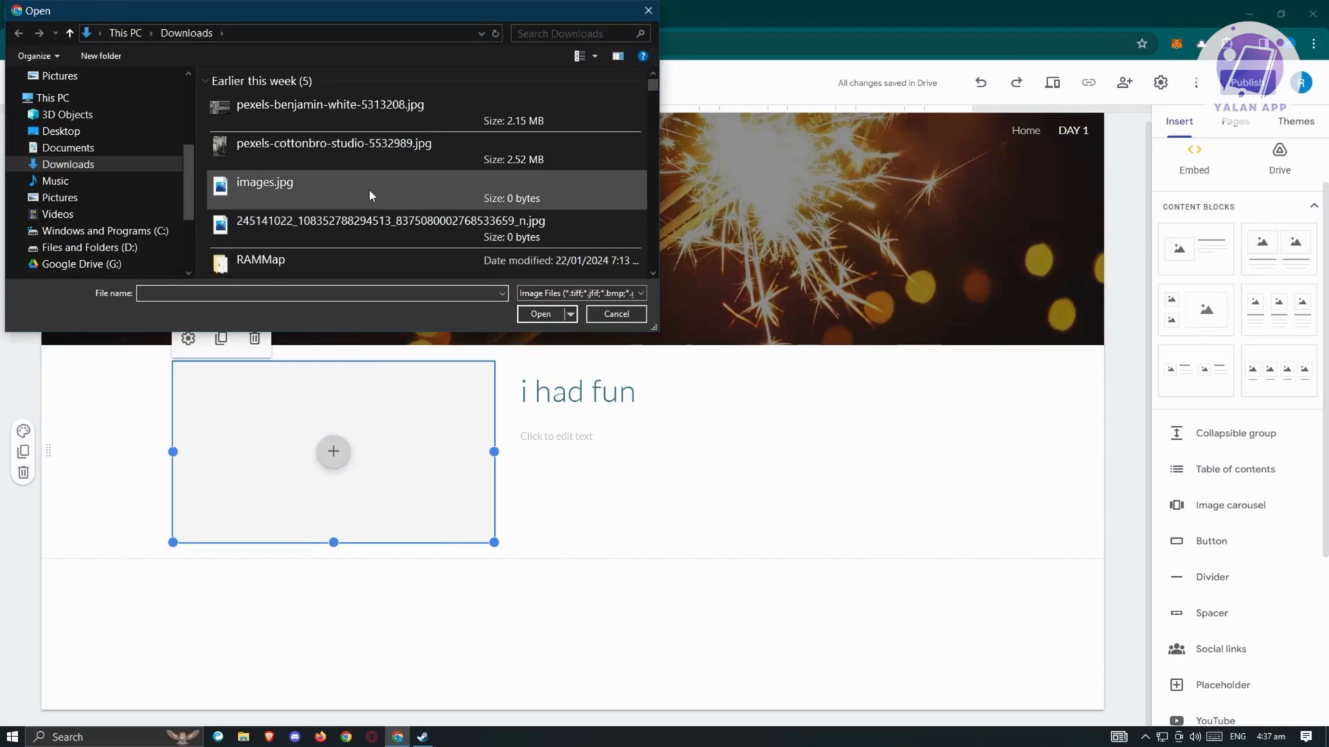
scroll(371, 193, "down", 3)
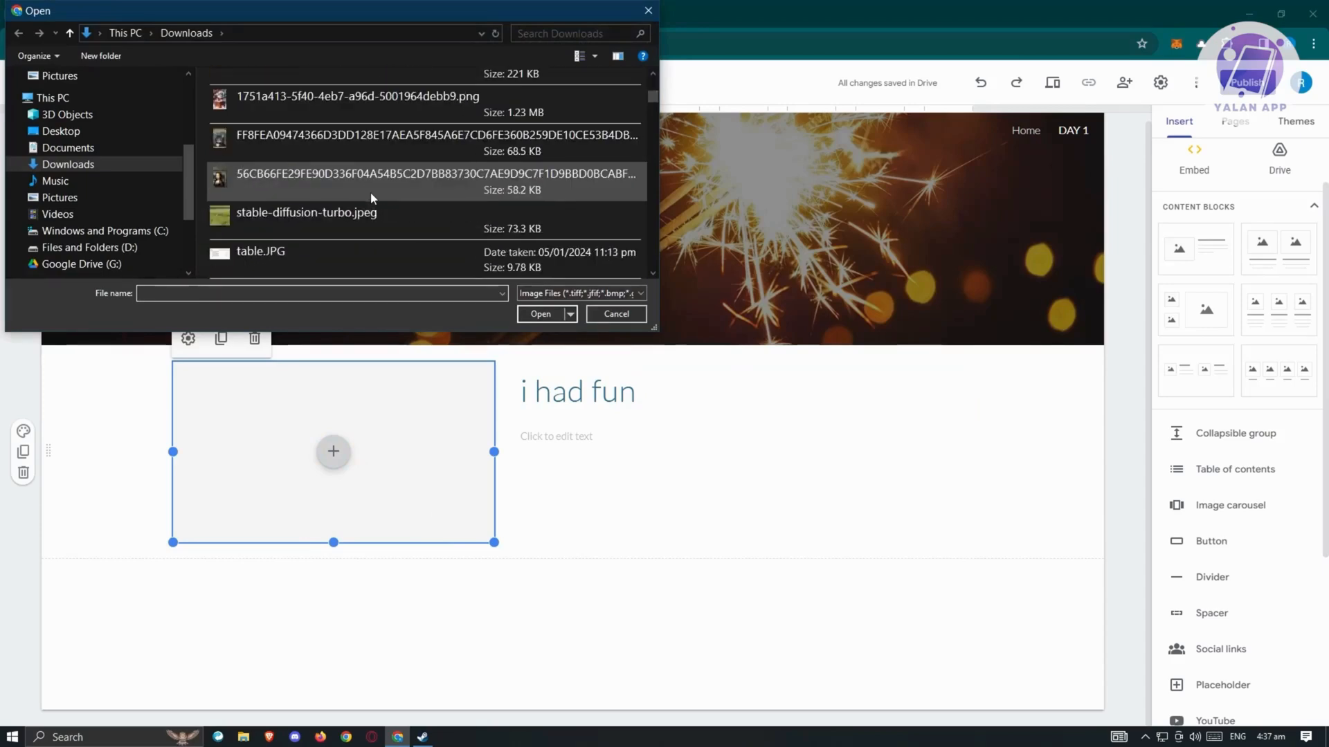
left_click(285, 146)
left_click(541, 313)
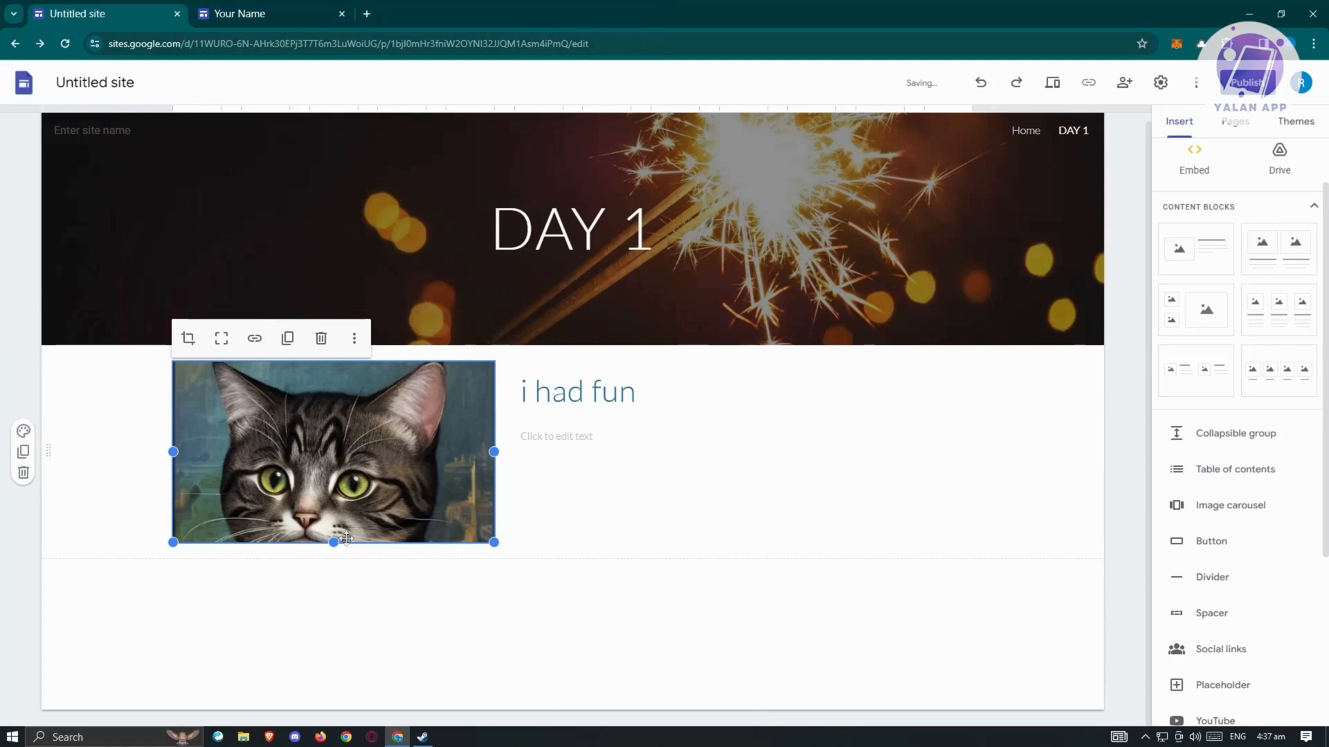
left_click_drag(333, 543, 327, 657)
Step: Enter "it was really fun" as the body text under the "i had fun" title
scroll(652, 572, "down", 1)
left_click(606, 339)
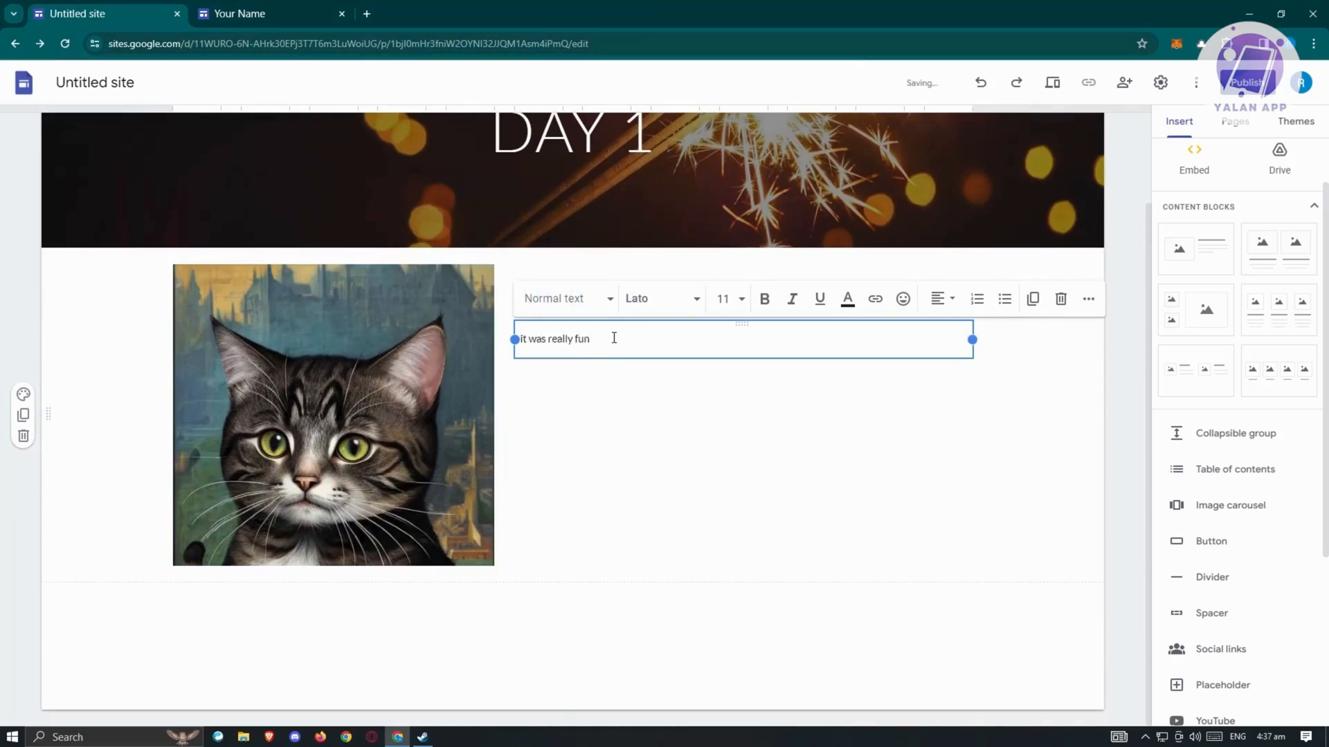
left_click(913, 609)
scroll(957, 583, "up", 2)
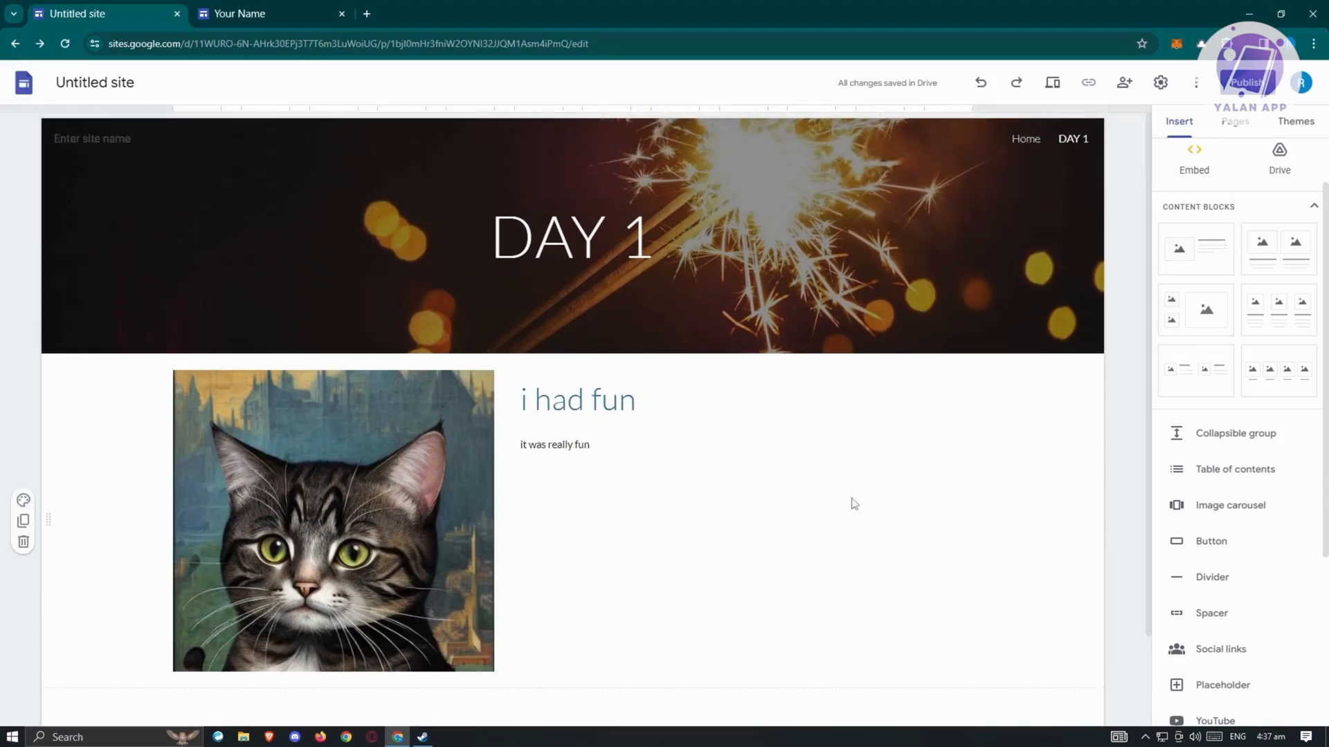
Step: Open the Home page for editing from the site's page list
left_click(1236, 123)
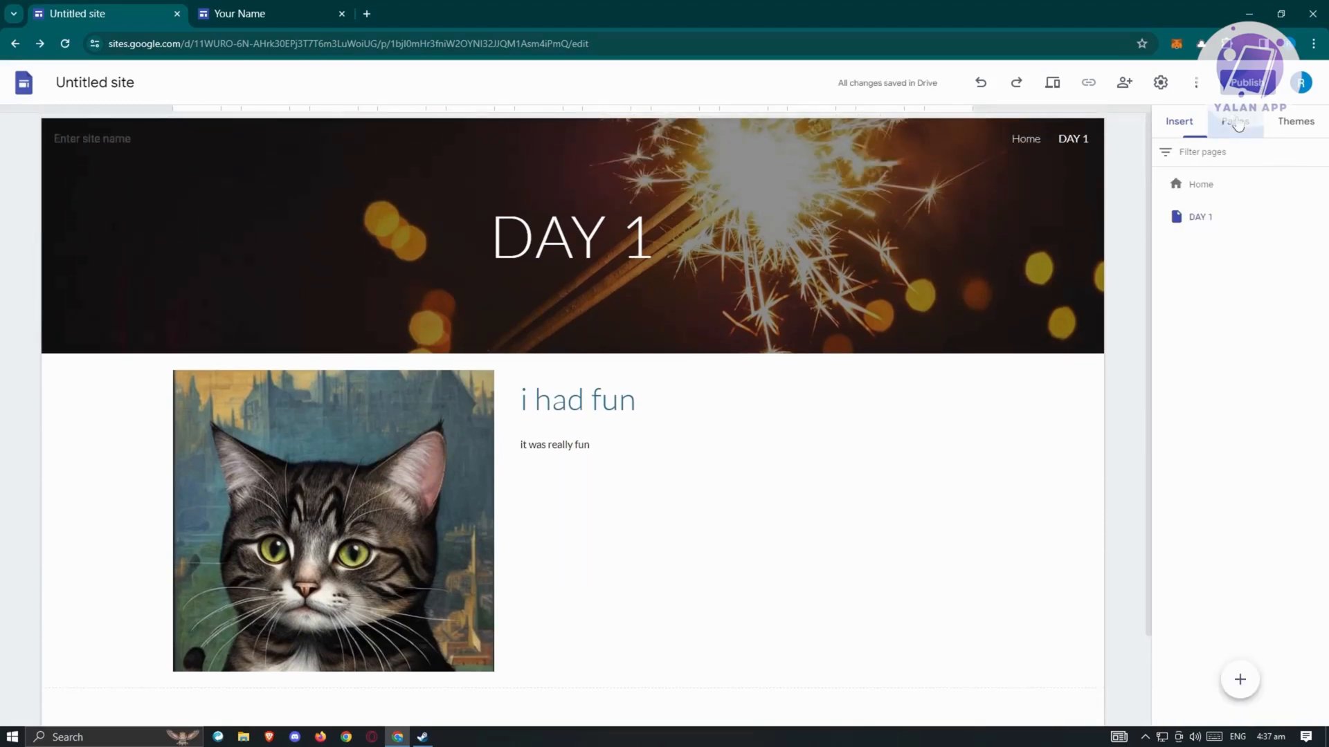
left_click(1203, 187)
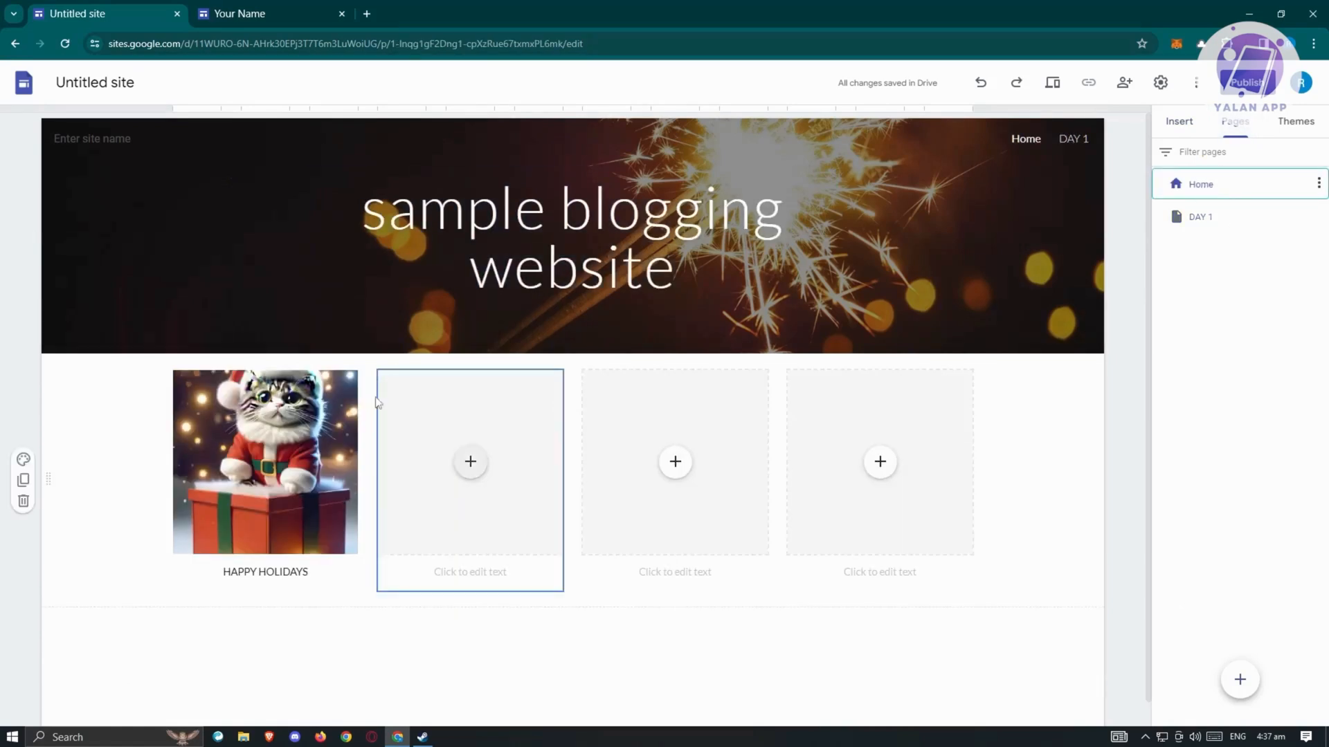
left_click(311, 449)
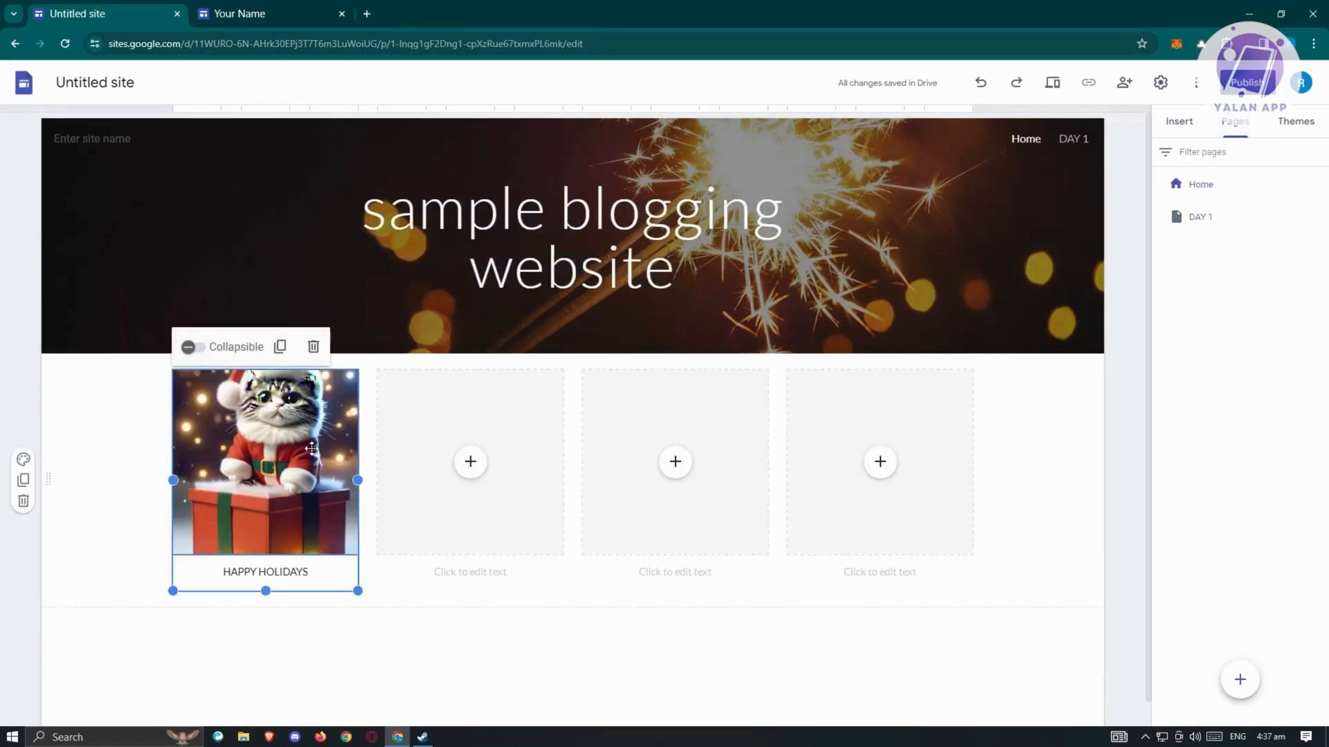
left_click(195, 349)
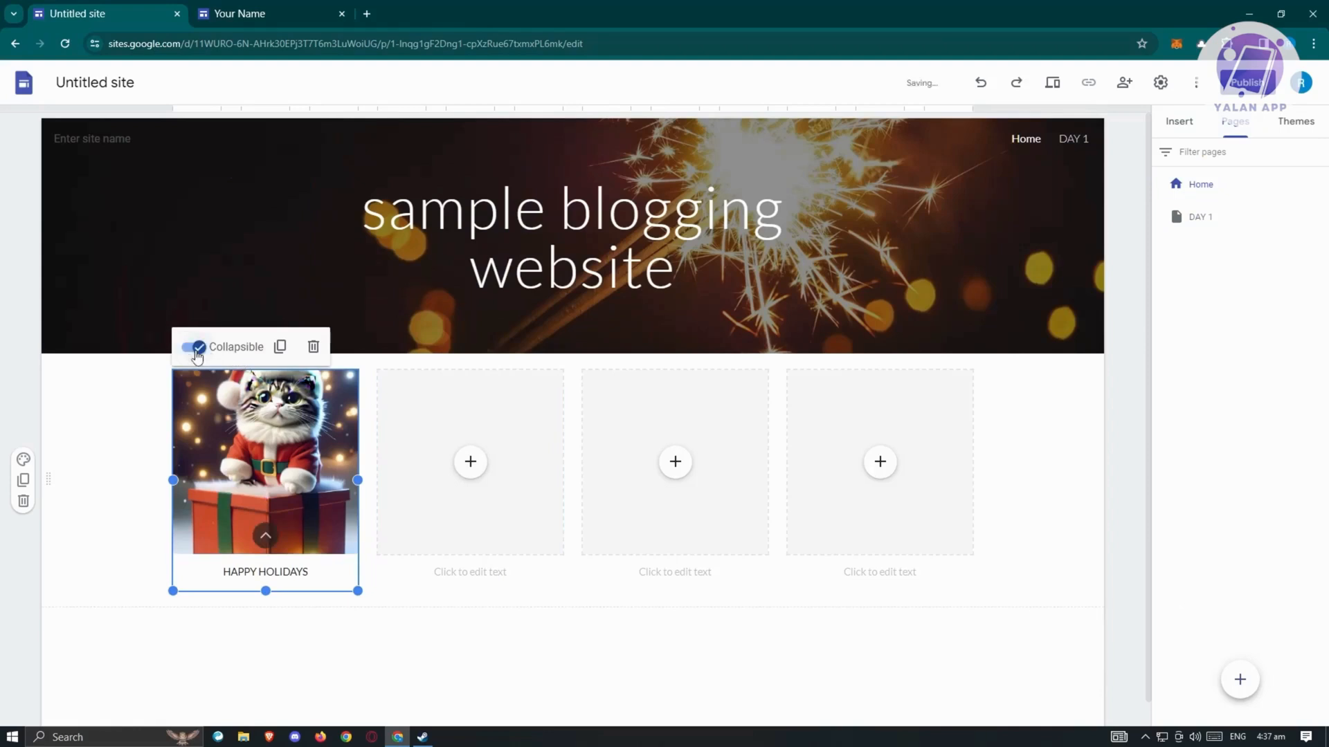
left_click(197, 352)
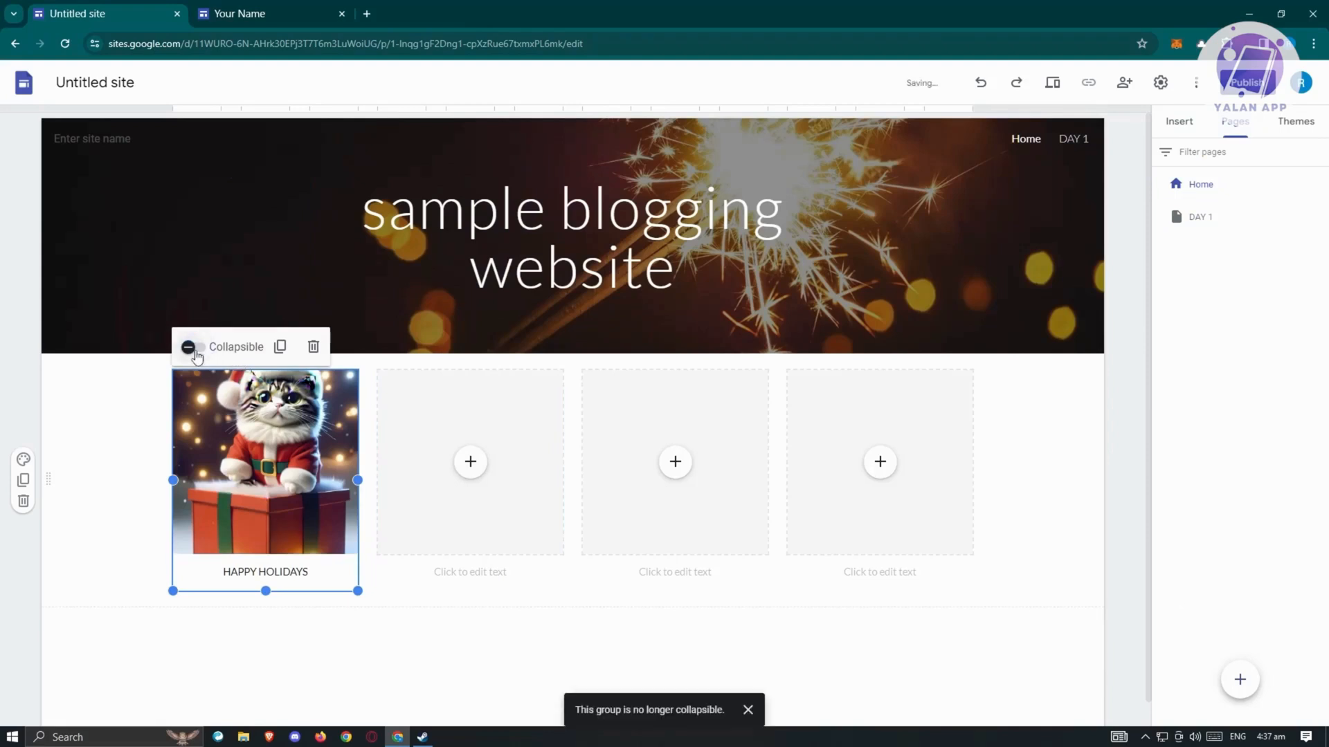
Step: Link the HAPPY HOLIDAYS caption under the first Home page image to the site's DAY 1 page
left_click(277, 564)
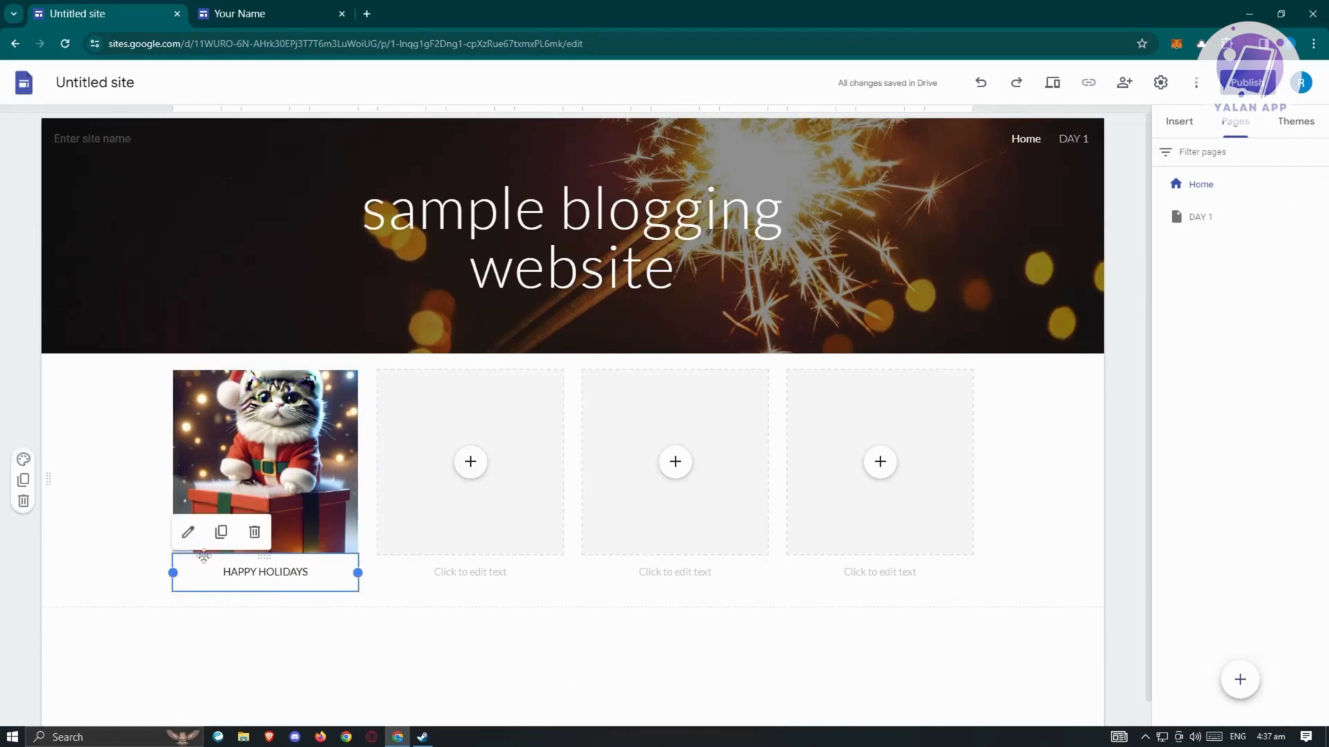
left_click(231, 571)
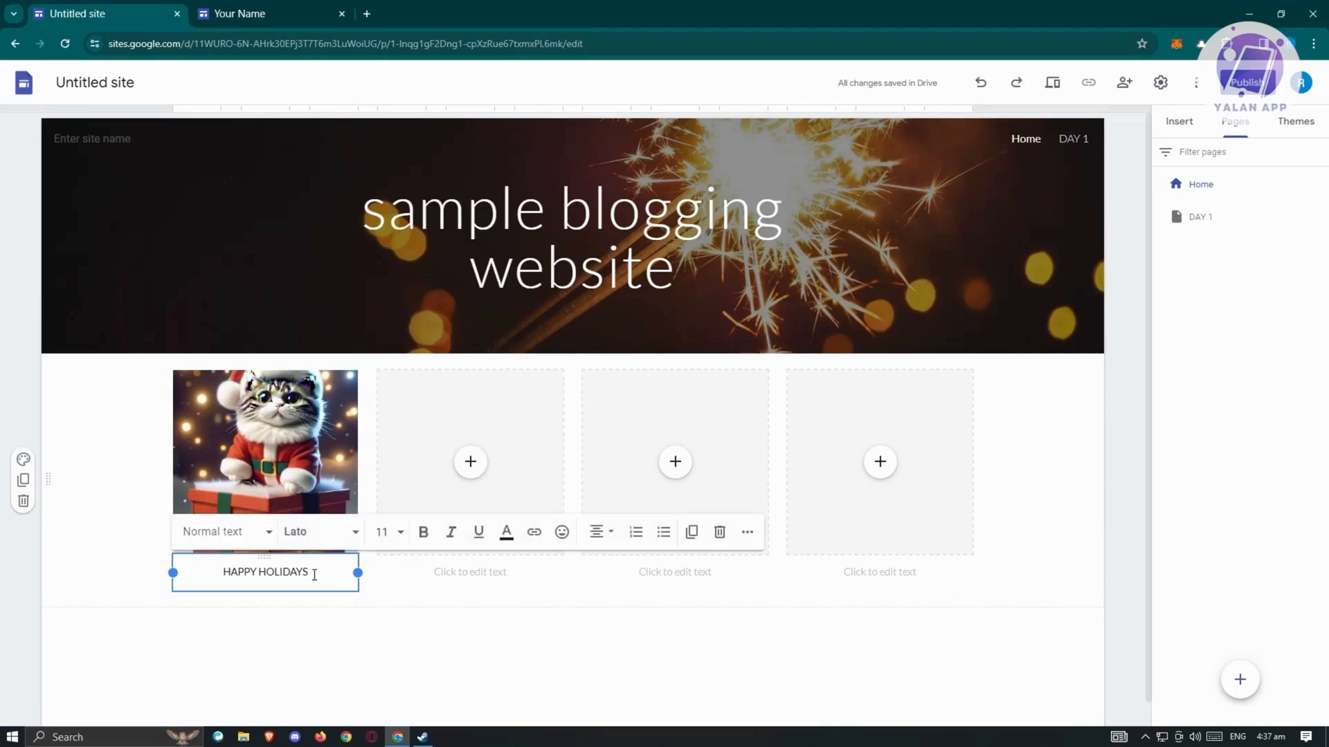
left_click_drag(314, 575, 221, 575)
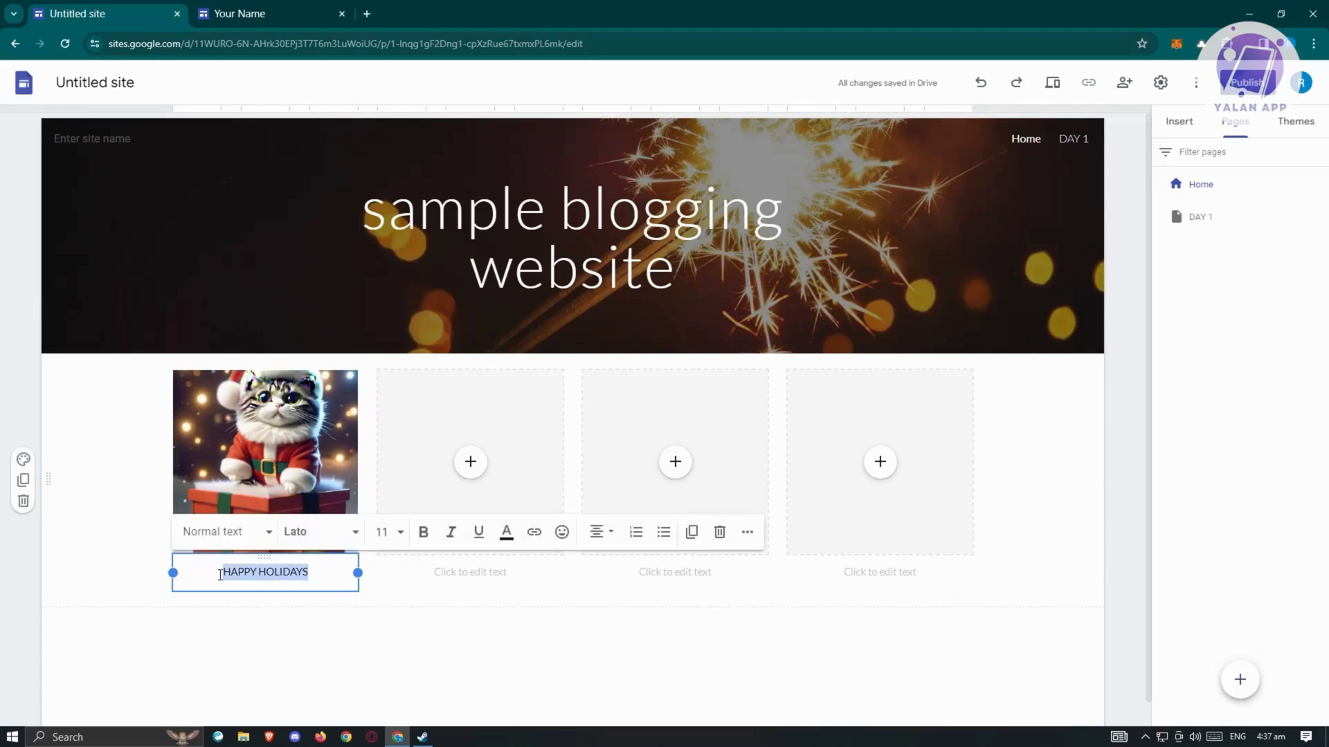
left_click(532, 539)
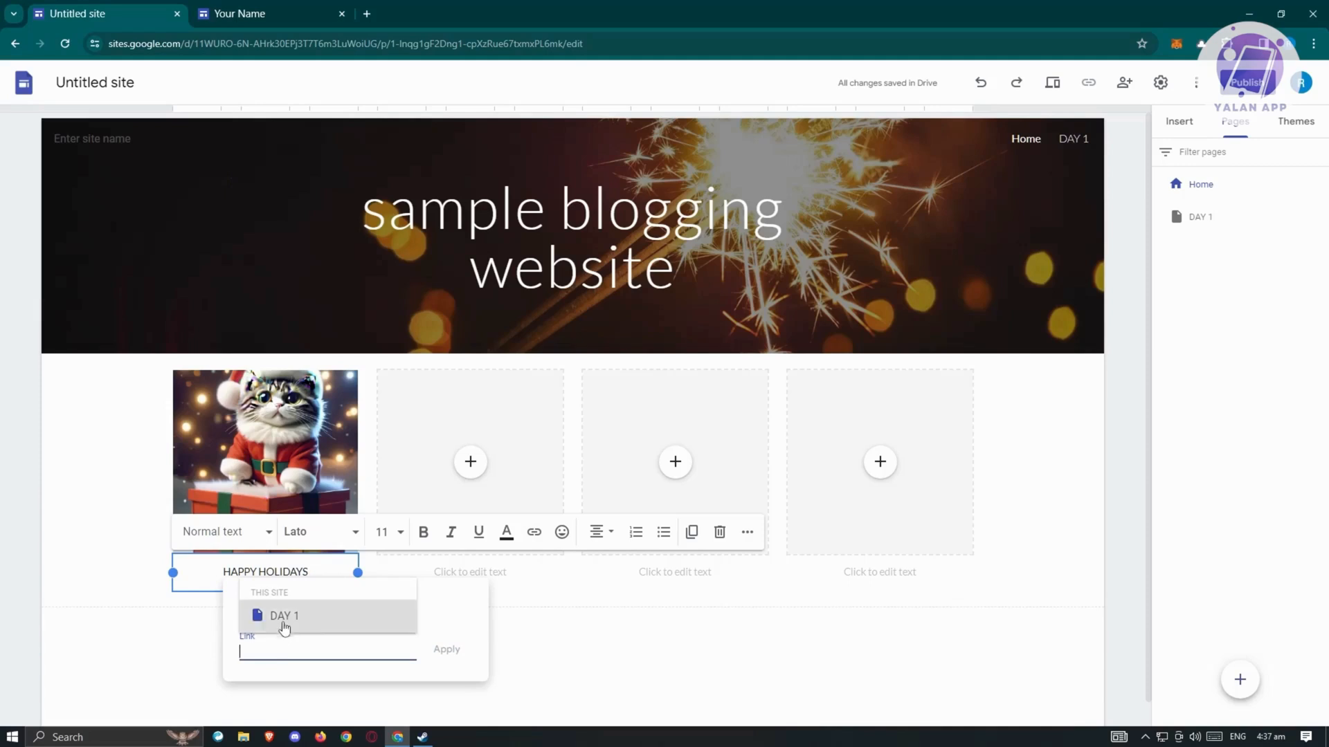
left_click(320, 609)
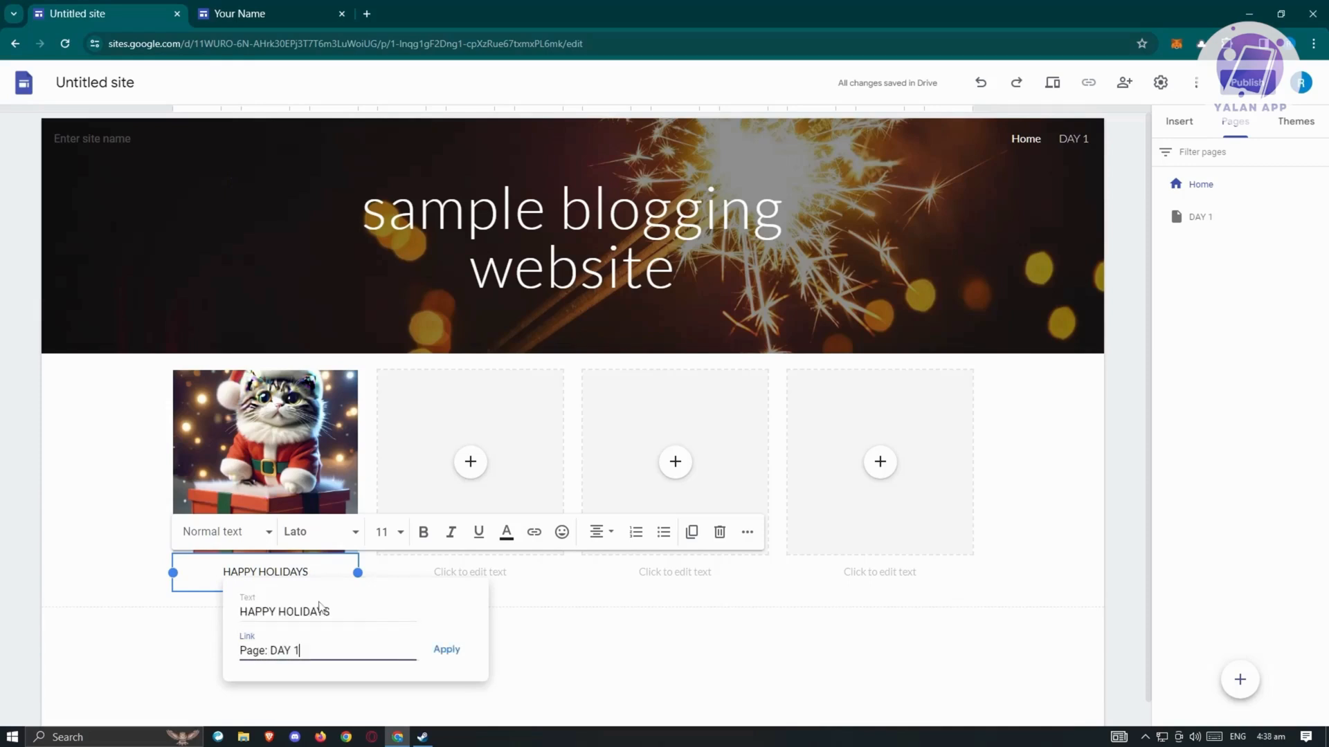
left_click(447, 650)
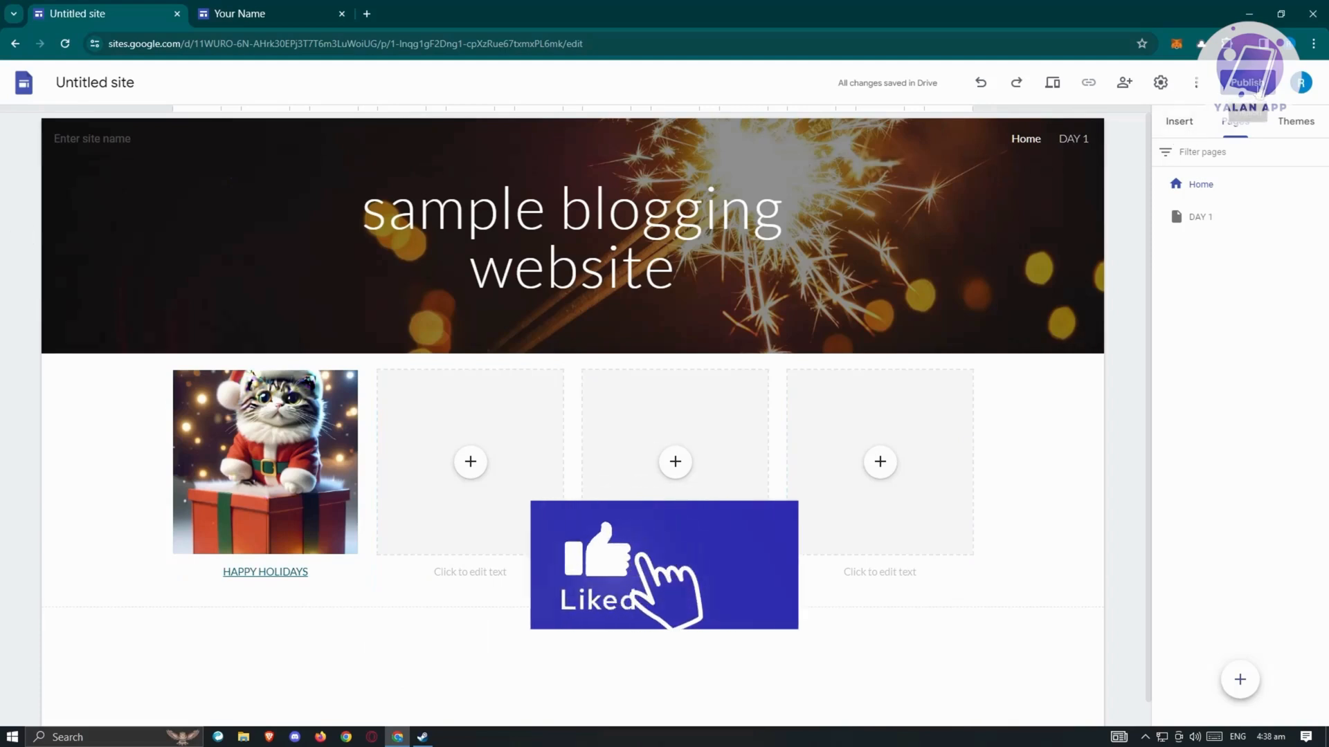
Step: Publish the site to the web with the address ending in "renziblogging"
left_click(1246, 82)
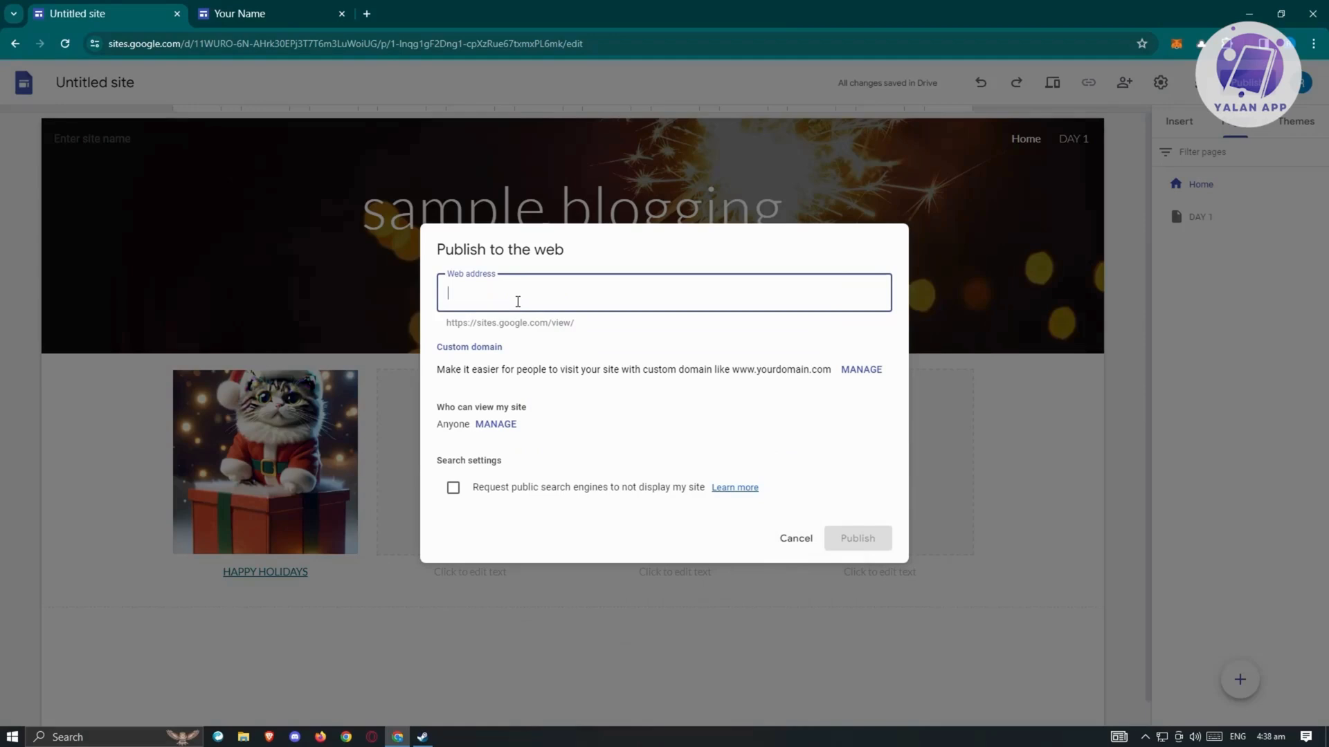
type("renzibloggin")
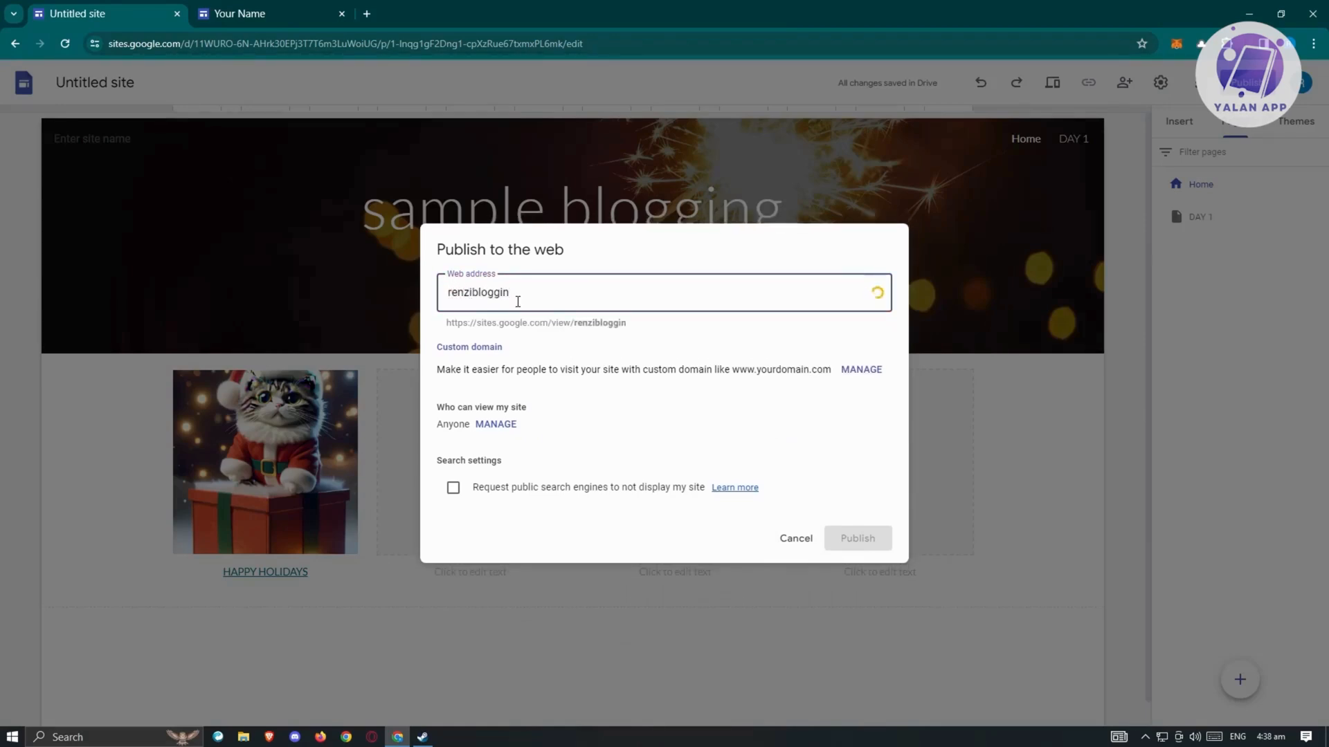
type("g")
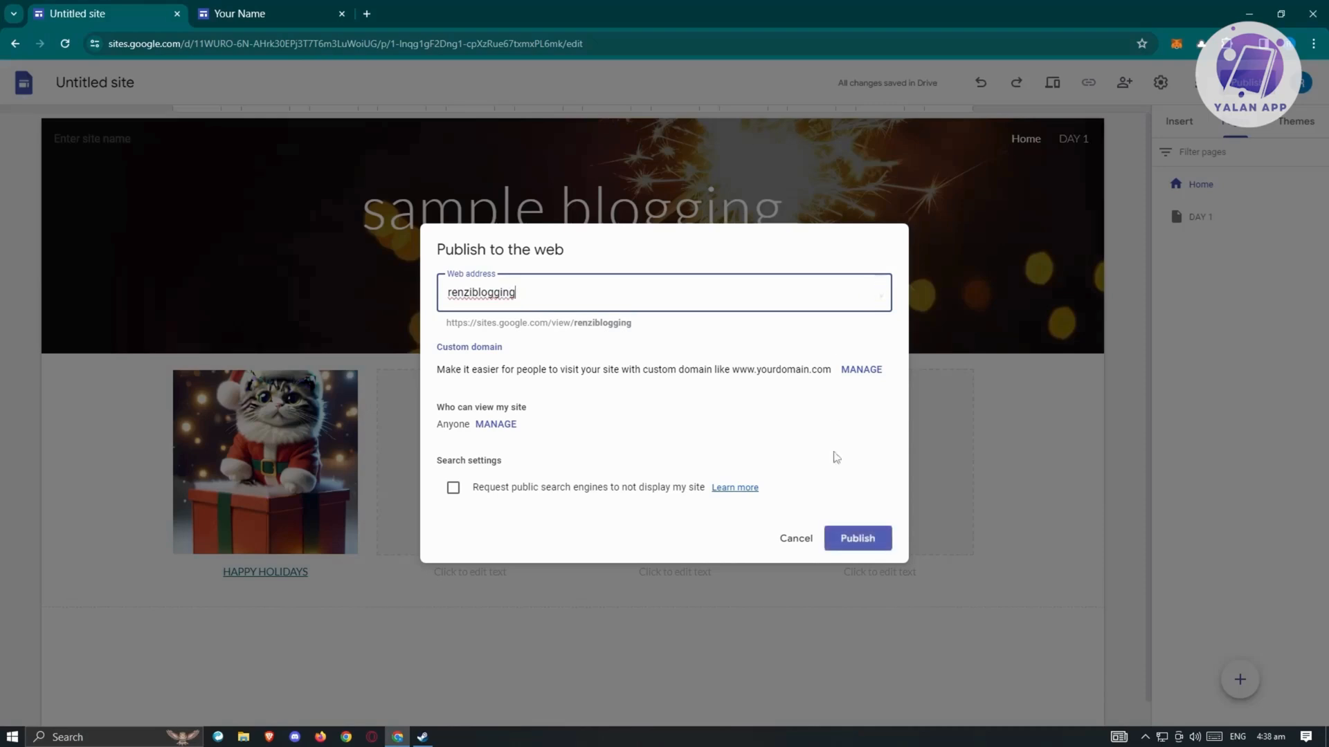
left_click(857, 538)
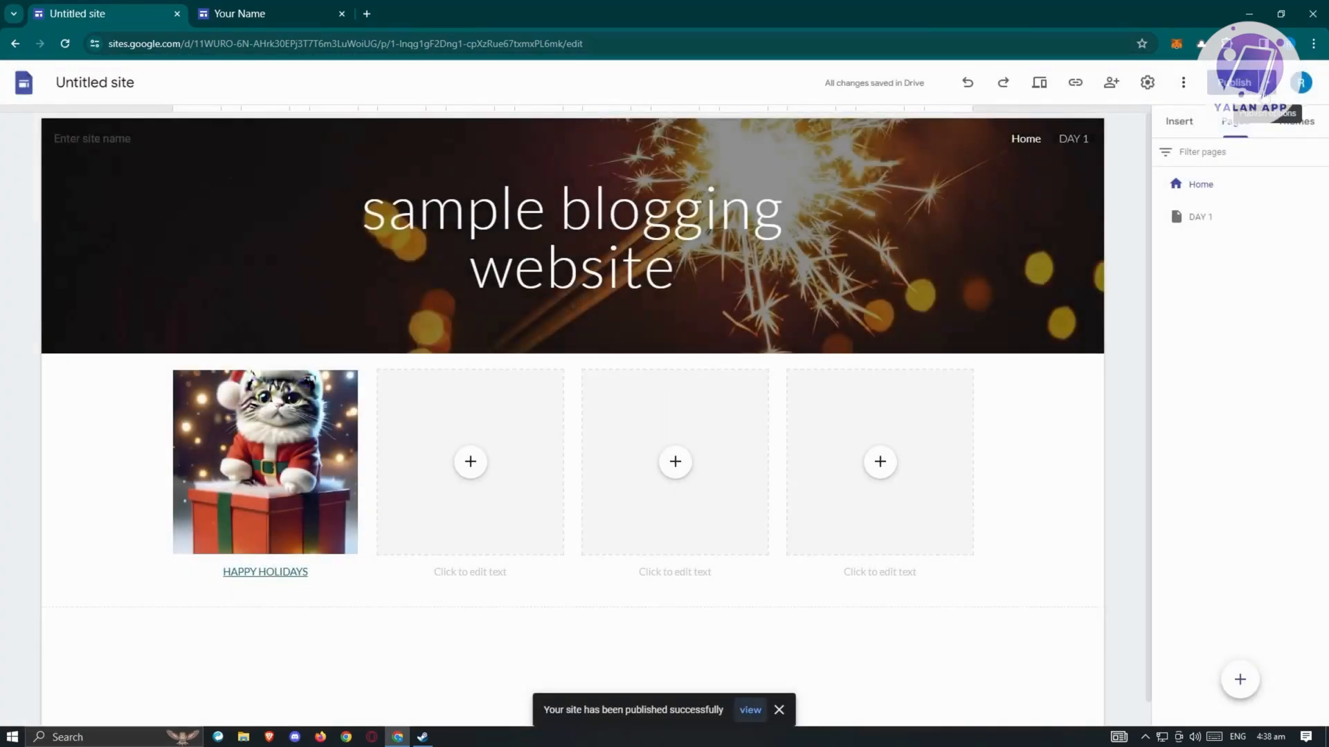
Step: View the published site, follow the HAPPY HOLIDAYS link to check the DAY 1 page, and return to the published Home page
left_click(1266, 87)
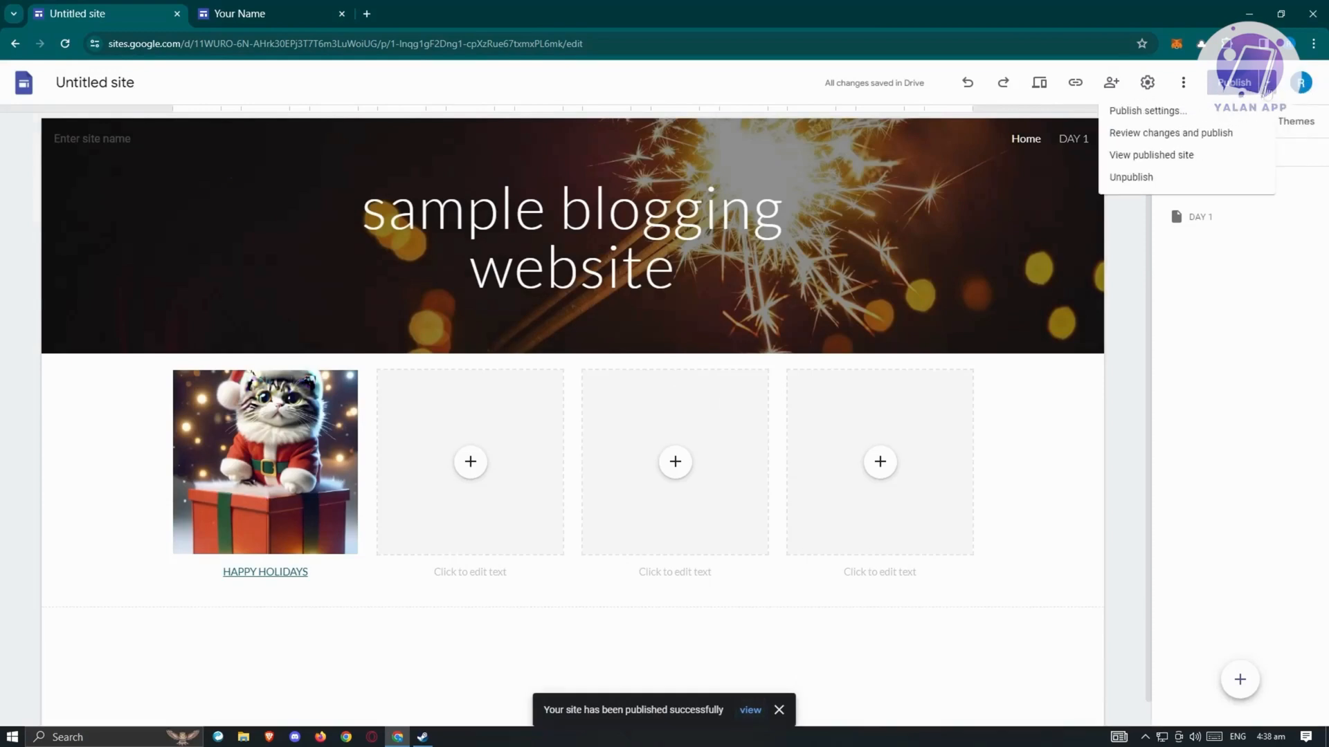
left_click(1151, 155)
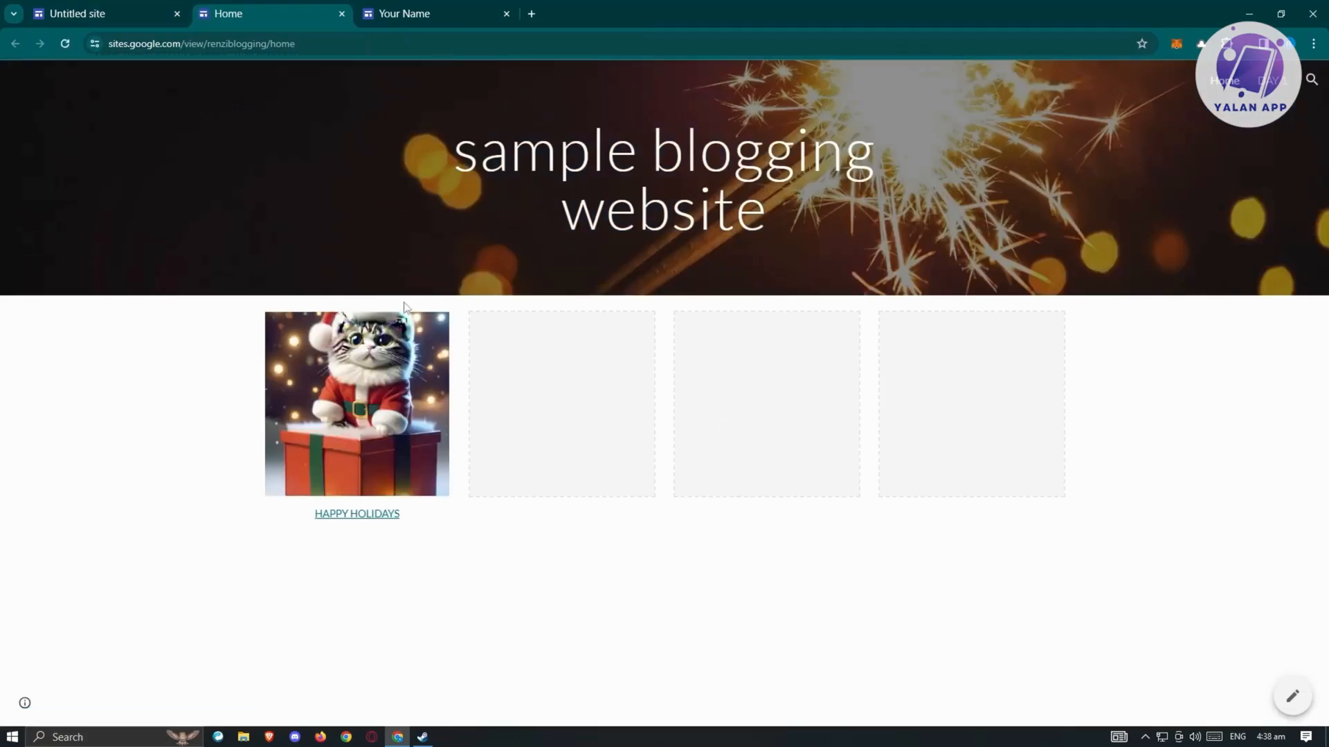
left_click(362, 525)
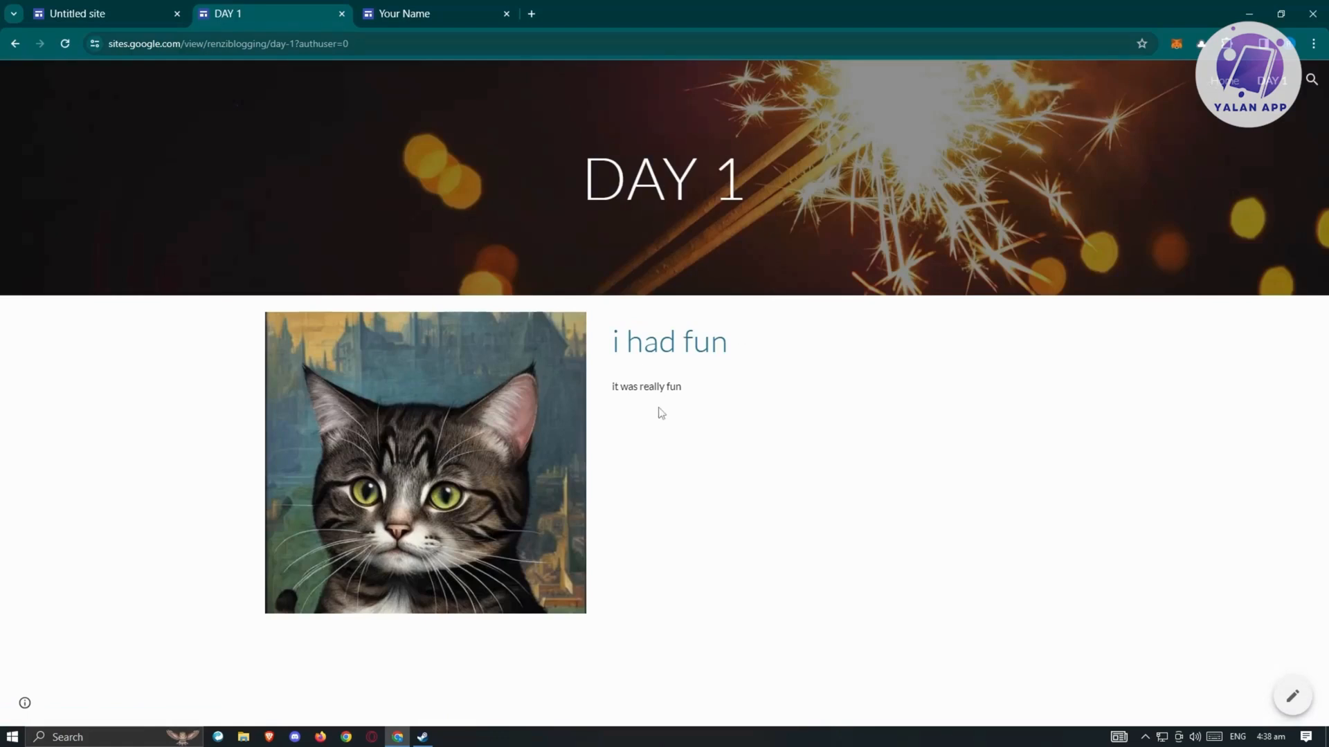
left_click(17, 44)
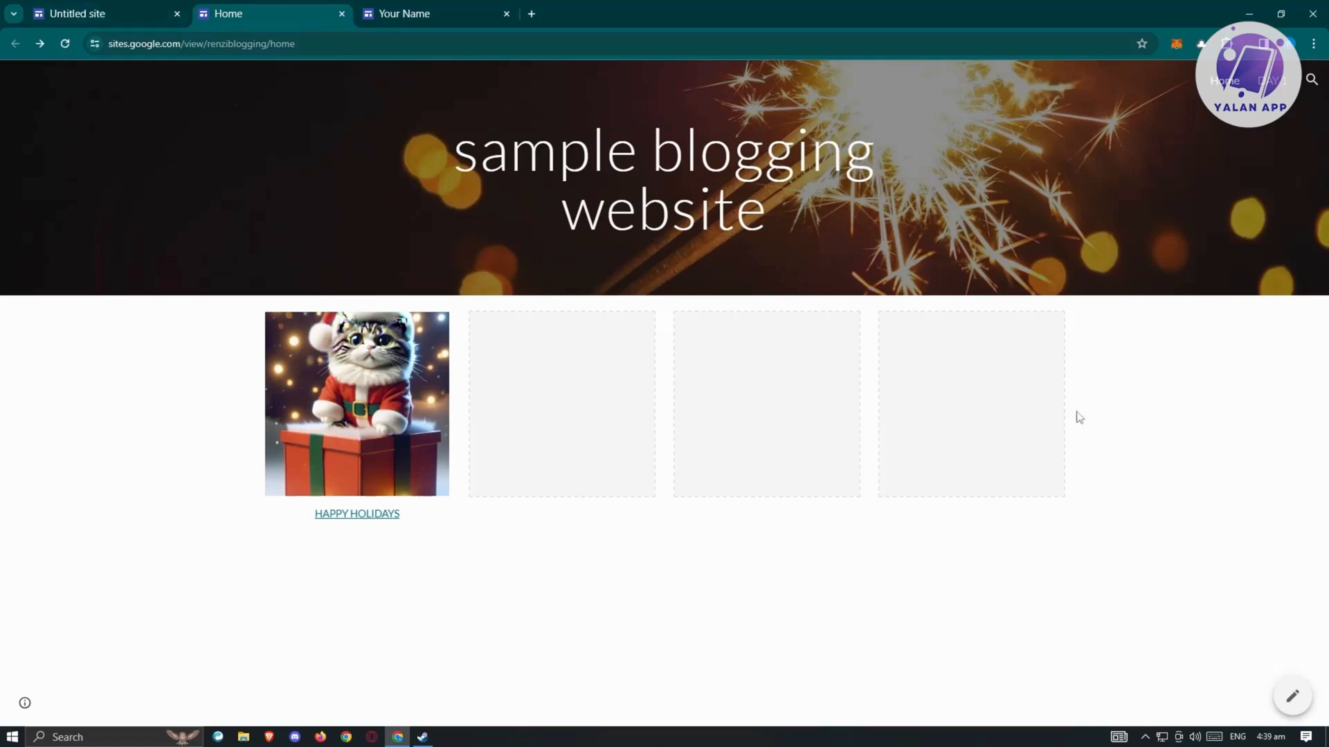
Step: Return to the site editor and insert another content block of four captioned images below the existing row on the Home page
left_click(90, 13)
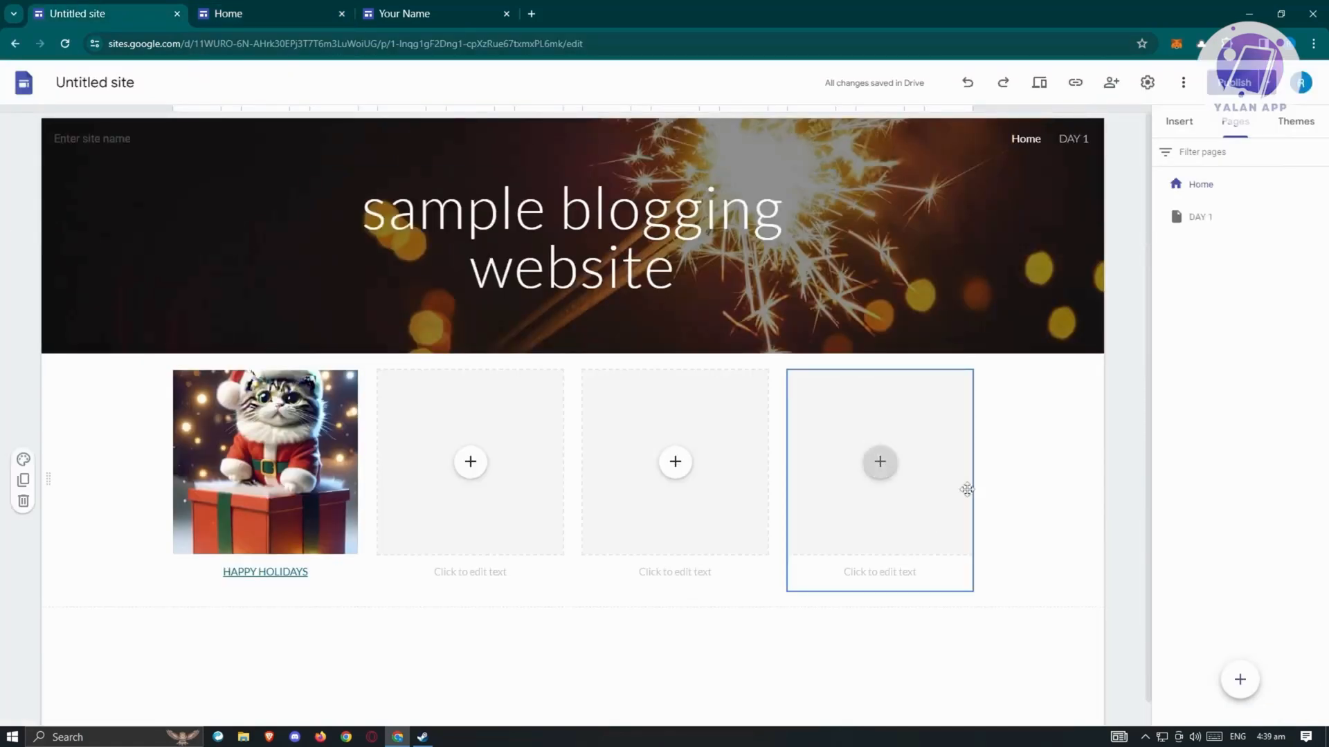
left_click(1179, 122)
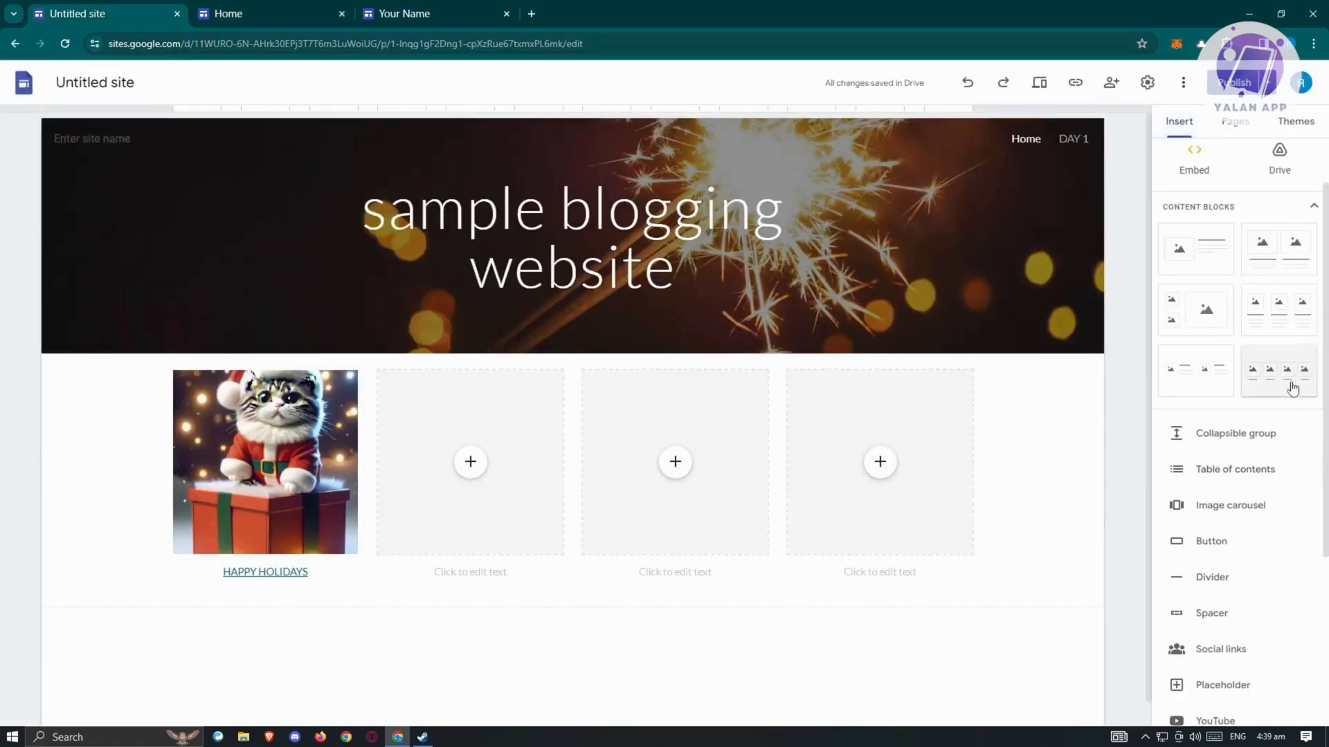
left_click_drag(1304, 380, 572, 691)
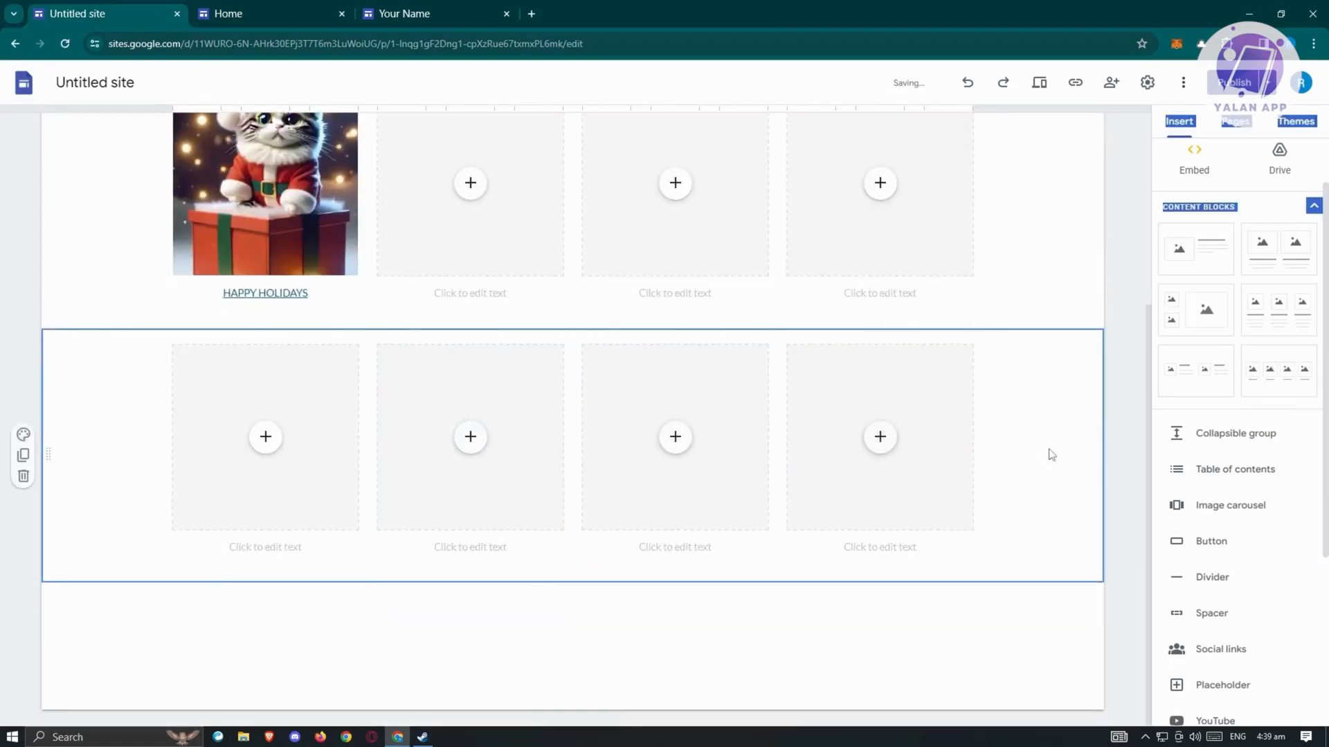
scroll(1049, 484, "up", 1)
scroll(1049, 492, "up", 3)
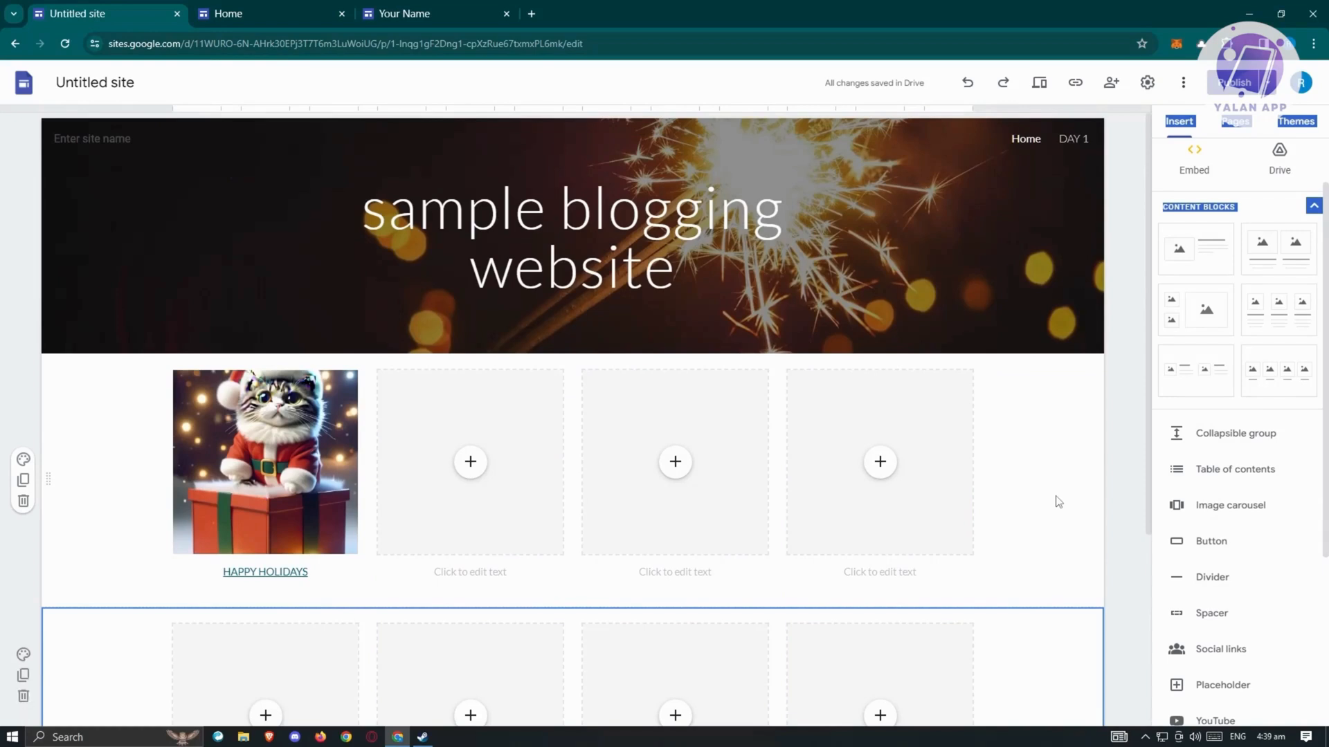